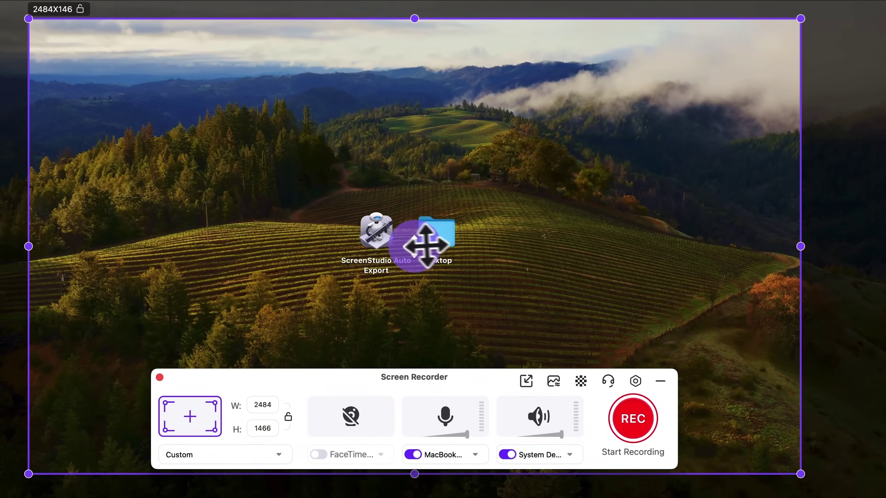
# - Shift the capture area slightly right and down, keeping English (United States) as the language
pyautogui.moveTo(425, 245)
pyautogui.mouseDown()
pyautogui.moveTo(411, 243)
pyautogui.moveTo(431, 259)
pyautogui.mouseUp()
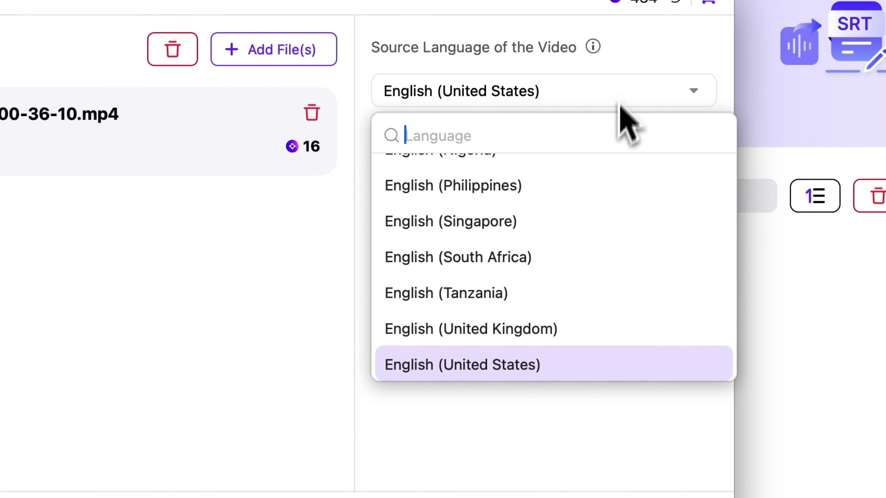
pyautogui.click(620, 105)
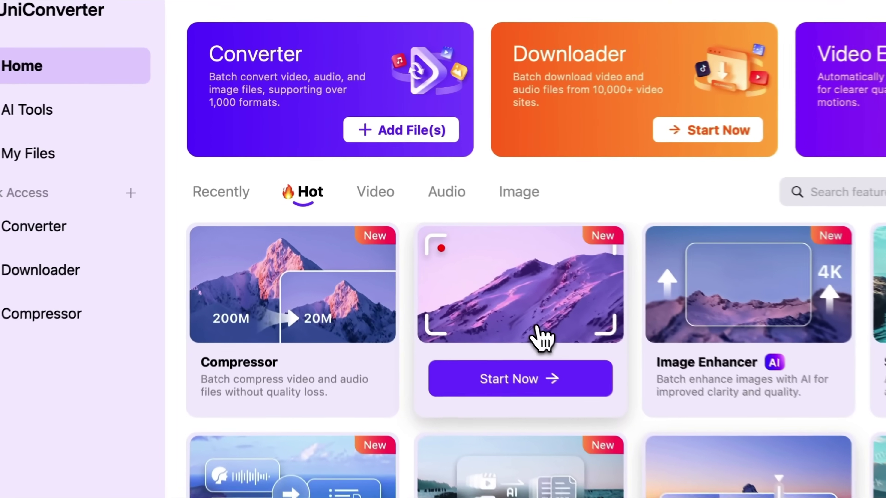
# - Open the Screen Recorder page and briefly try the audio-only recorder before closing it
pyautogui.click(460, 275)
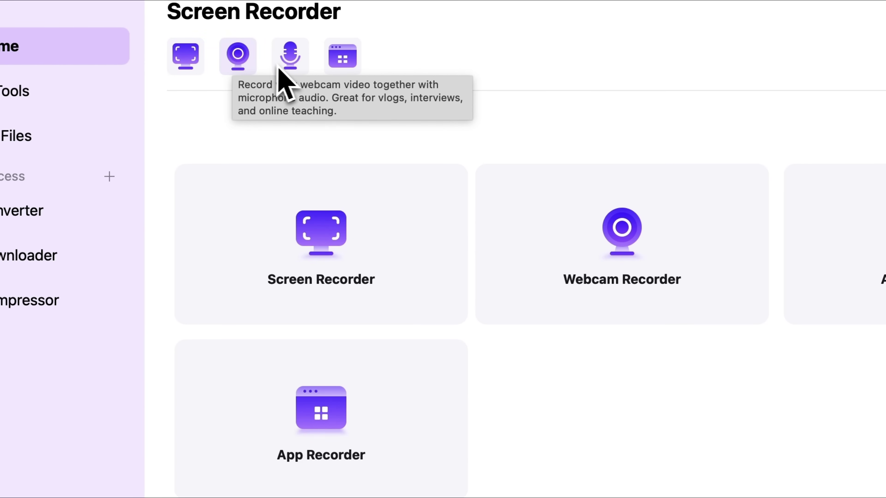
pyautogui.click(288, 68)
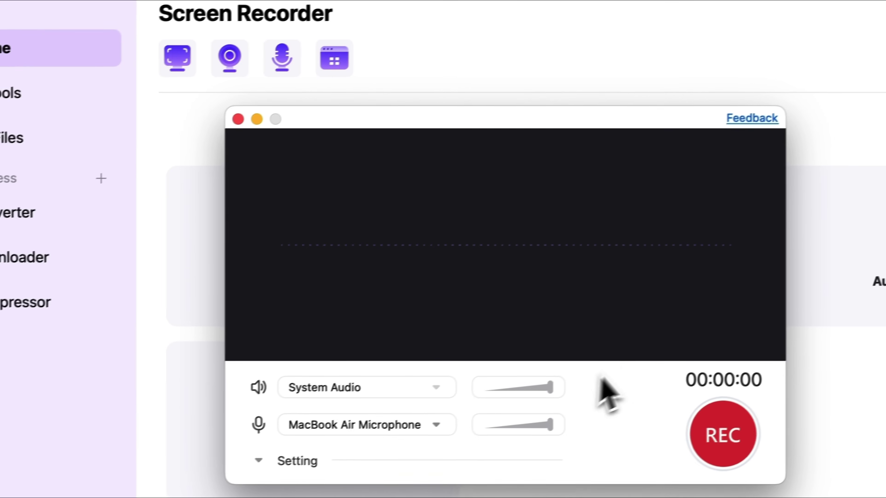
pyautogui.click(317, 74)
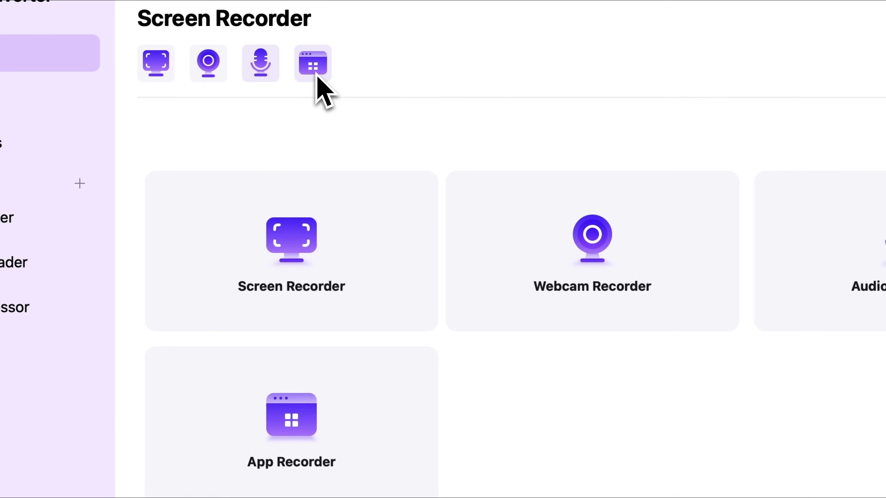
# - Try the app-window recording mode with current-app audio only, then close it
pyautogui.click(315, 73)
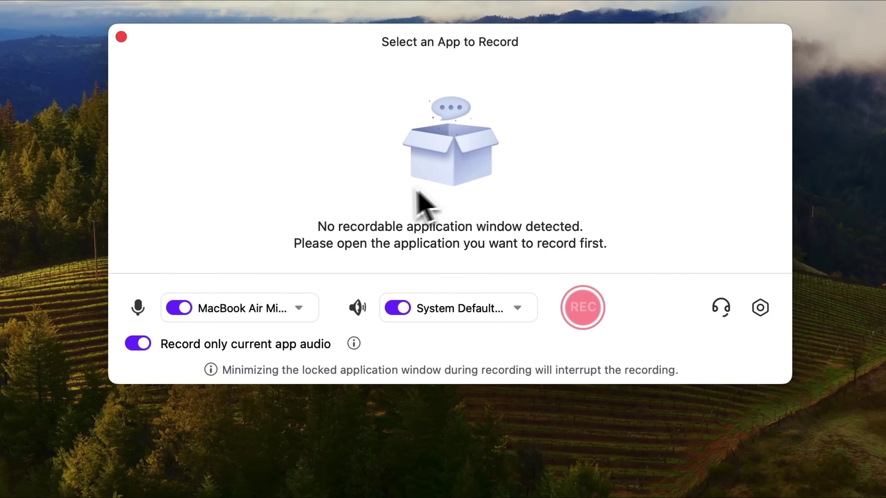
pyautogui.click(136, 349)
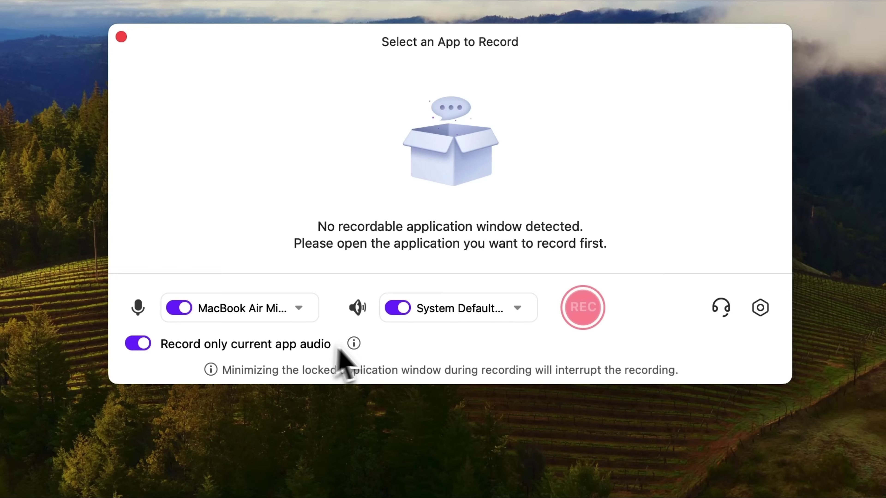
pyautogui.moveTo(359, 349)
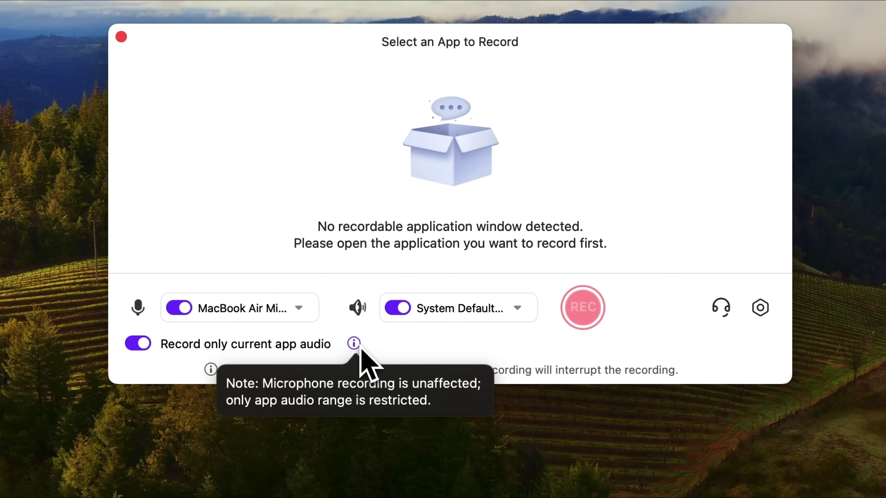
pyautogui.click(121, 37)
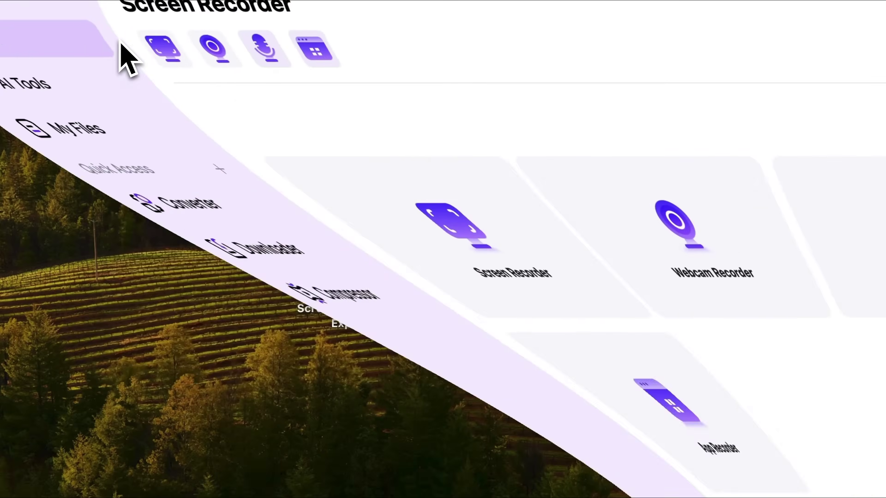
# - Widen a new screen capture area to 2484 × 1466 and nudge it right and down
pyautogui.click(225, 92)
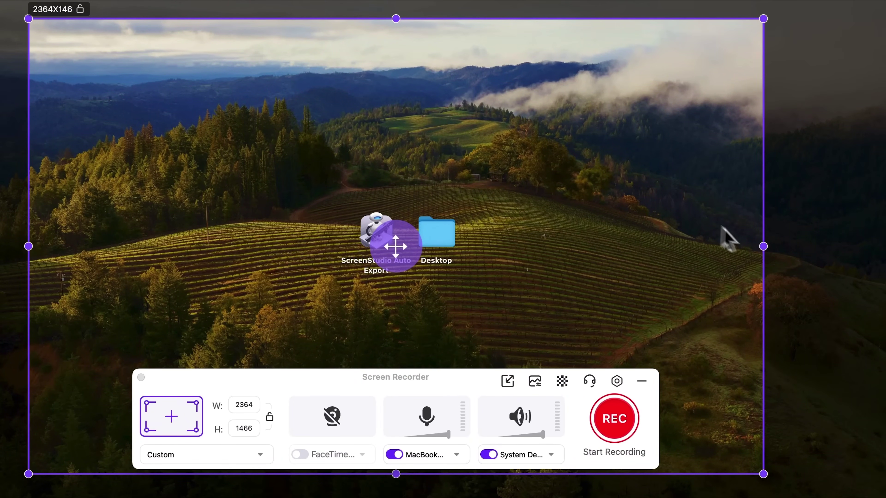
pyautogui.moveTo(763, 262); pyautogui.dragTo(800, 265)
pyautogui.moveTo(414, 246); pyautogui.dragTo(431, 258)
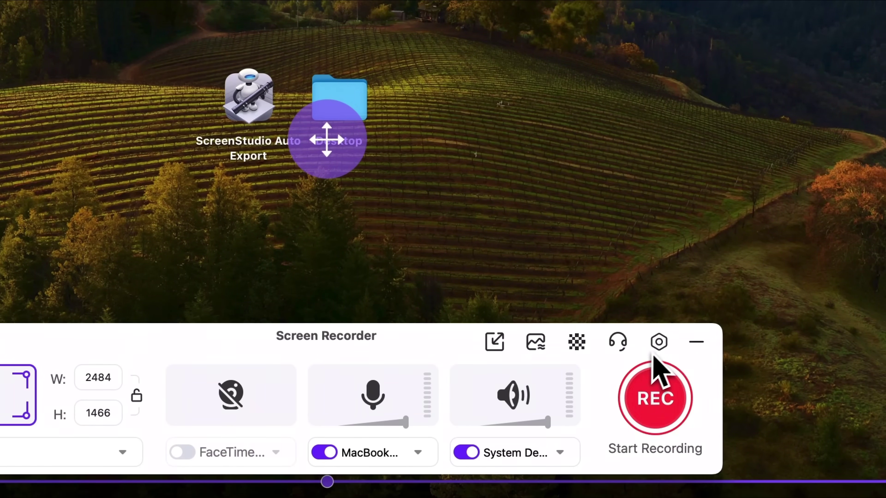
# - In recorder settings, review the frame rate choices and keep 30 fps
pyautogui.click(658, 342)
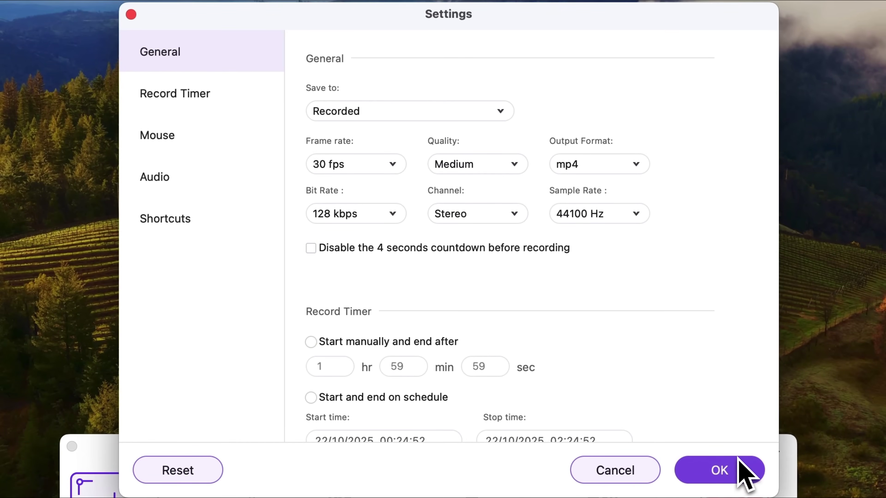
pyautogui.click(396, 167)
pyautogui.click(396, 167)
pyautogui.click(396, 168)
pyautogui.click(495, 167)
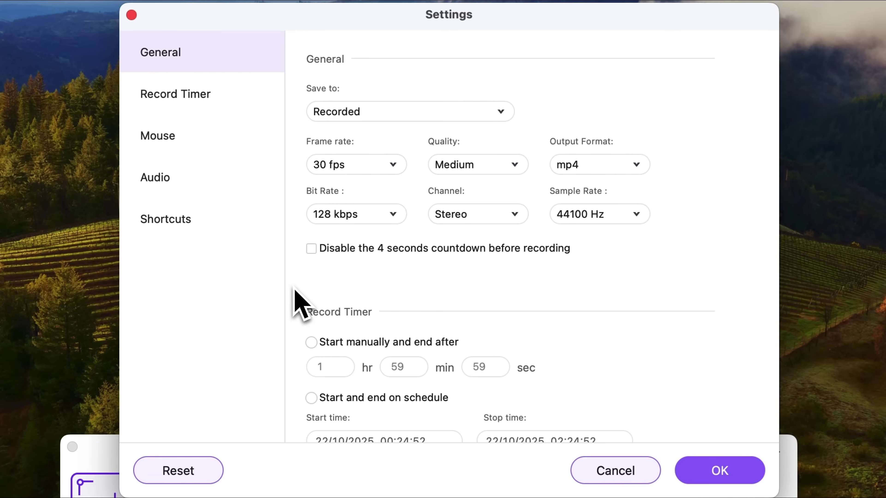
# - Turn on the mouse click effect and leave noise reduction at None
pyautogui.scroll(-5, 298, 300)
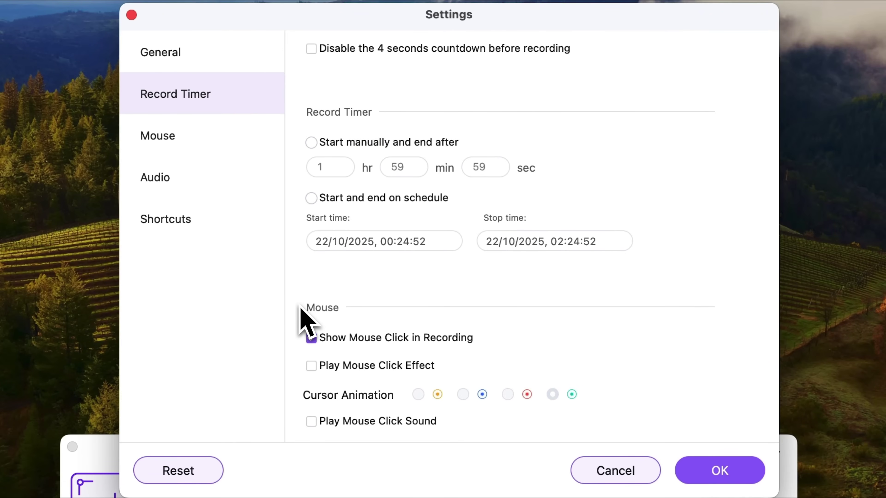
pyautogui.scroll(-4, 304, 321)
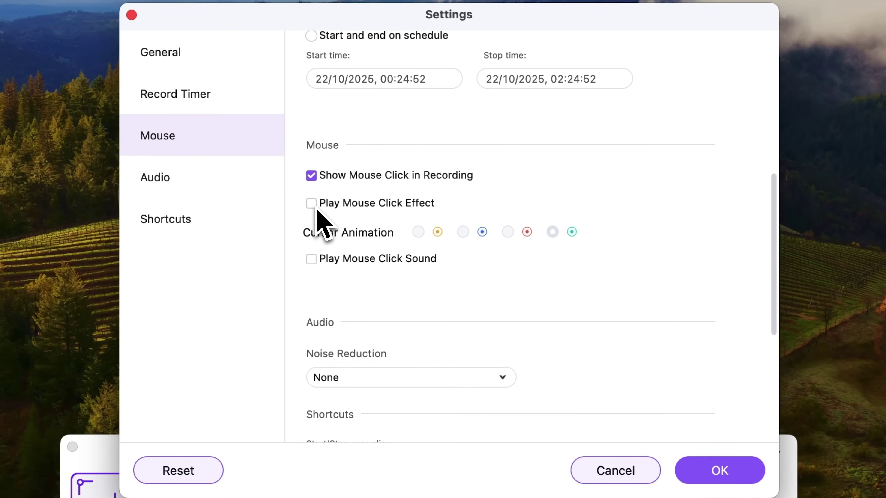
pyautogui.click(313, 204)
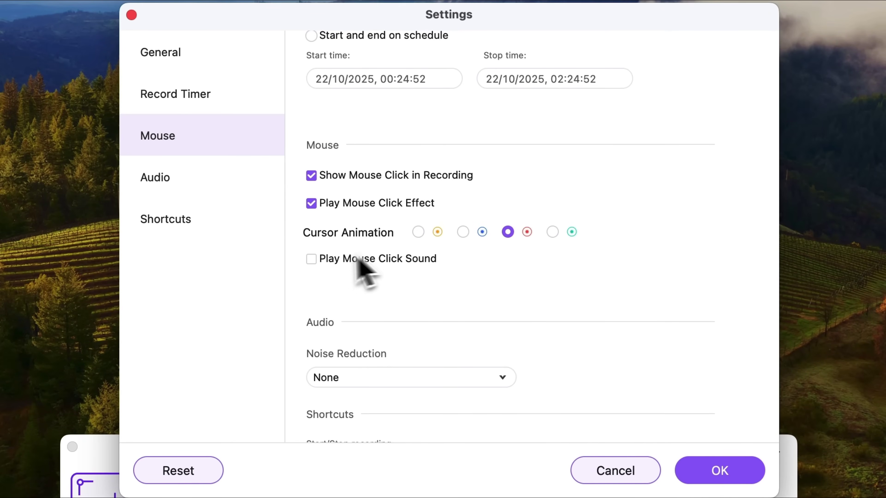
pyautogui.scroll(-5, 295, 334)
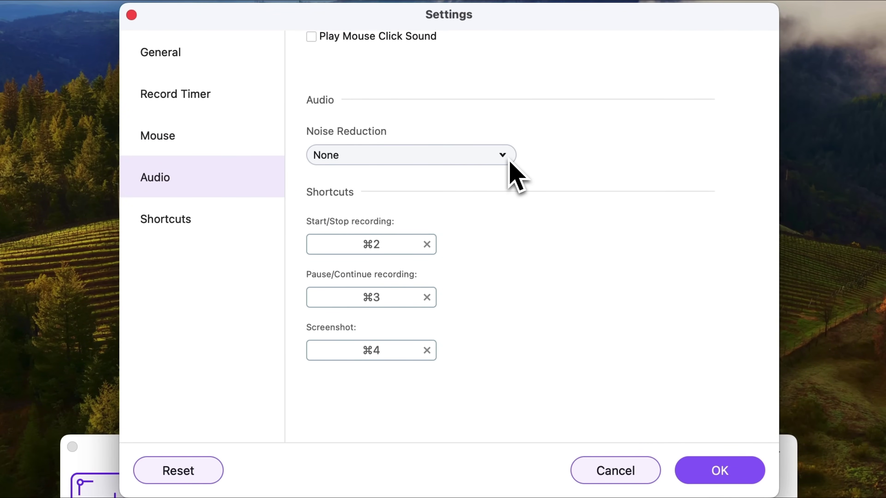
pyautogui.click(510, 161)
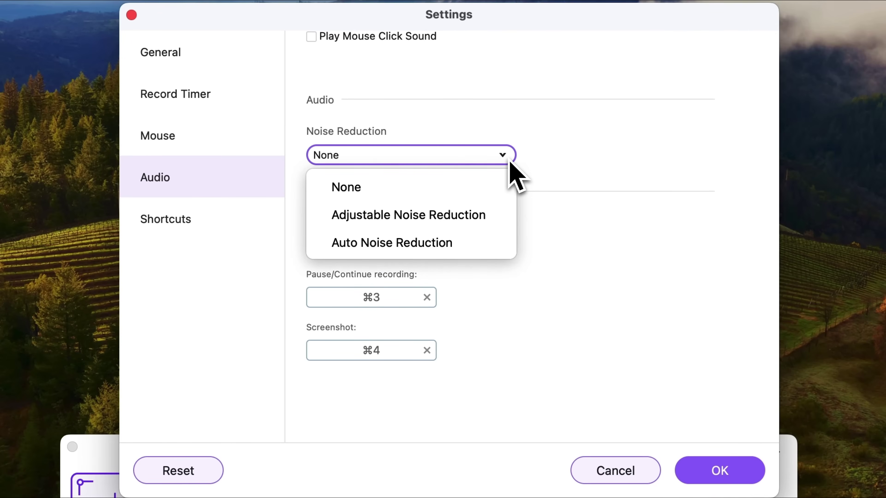
pyautogui.click(297, 201)
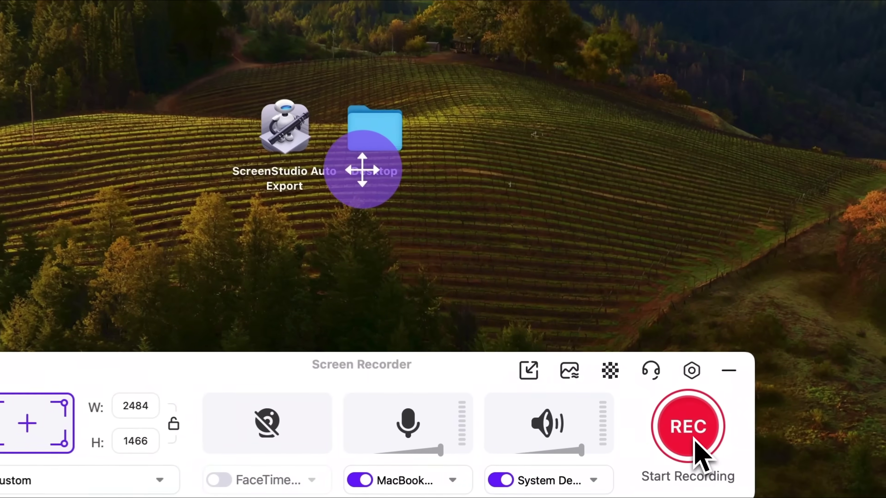
# - Record the Netflix article, circling its headline and underlining the sharing buttons in red
pyautogui.click(649, 428)
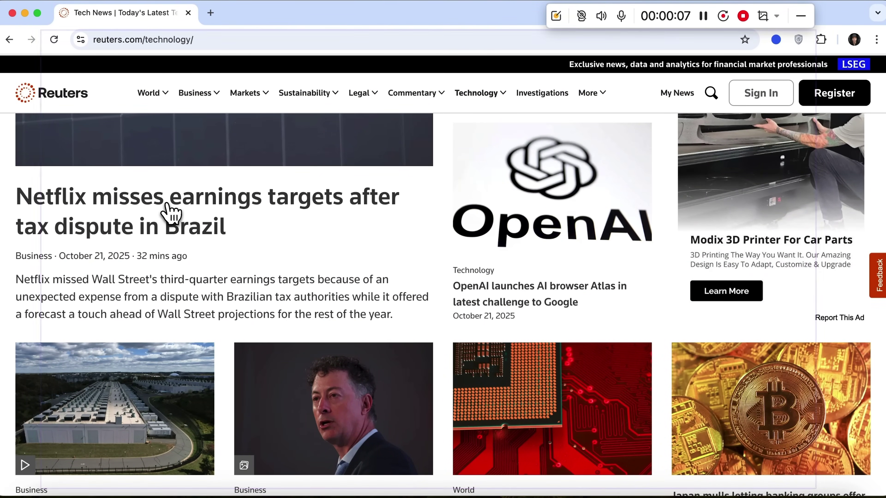
pyautogui.click(167, 206)
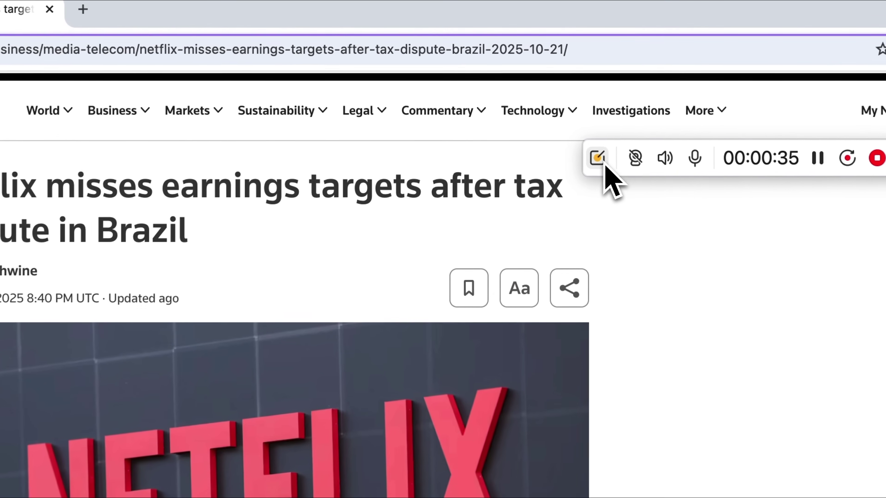
pyautogui.click(564, 123)
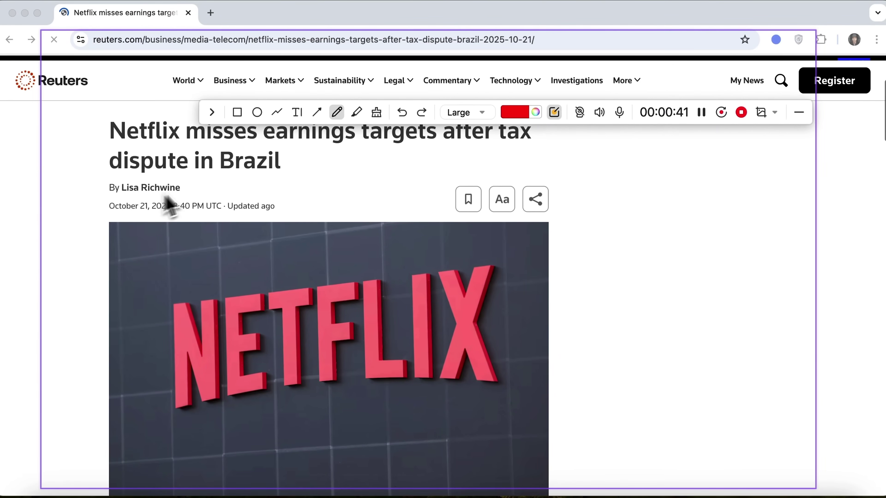
pyautogui.moveTo(125, 111)
pyautogui.mouseDown()
pyautogui.moveTo(245, 179)
pyautogui.moveTo(370, 182)
pyautogui.moveTo(382, 172)
pyautogui.mouseUp()
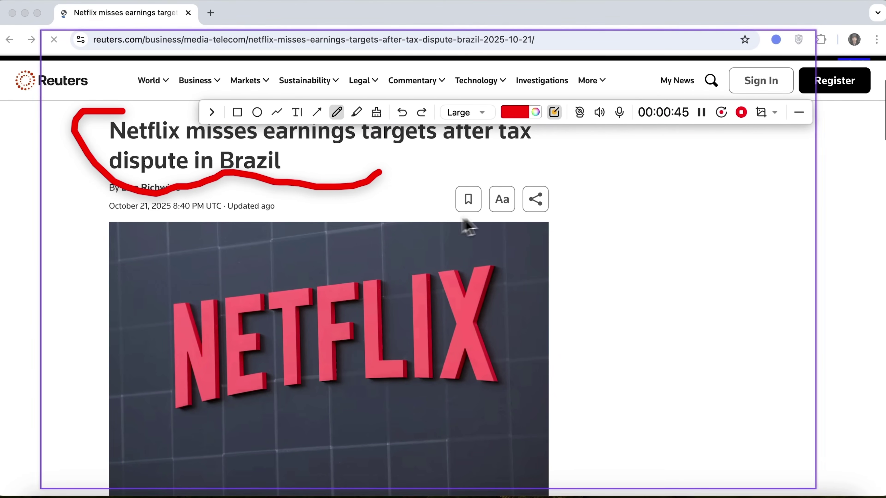
pyautogui.moveTo(454, 215); pyautogui.dragTo(550, 219)
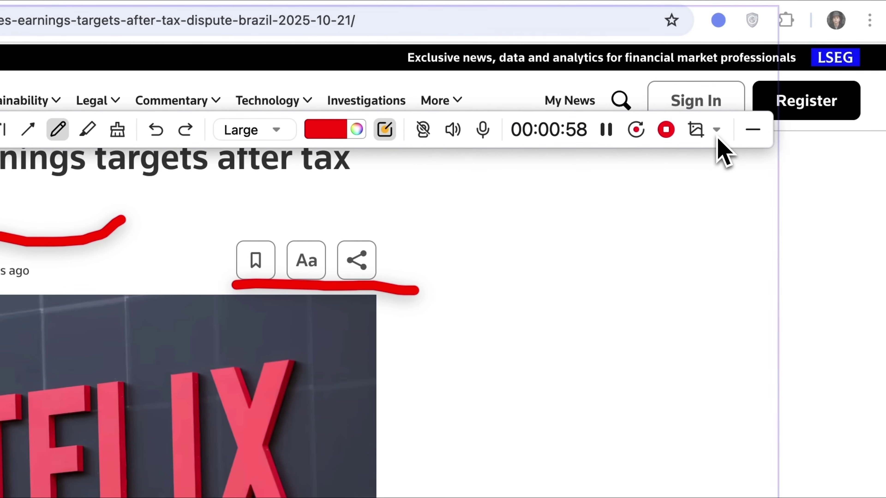
# - Stop the screen recording
pyautogui.click(718, 139)
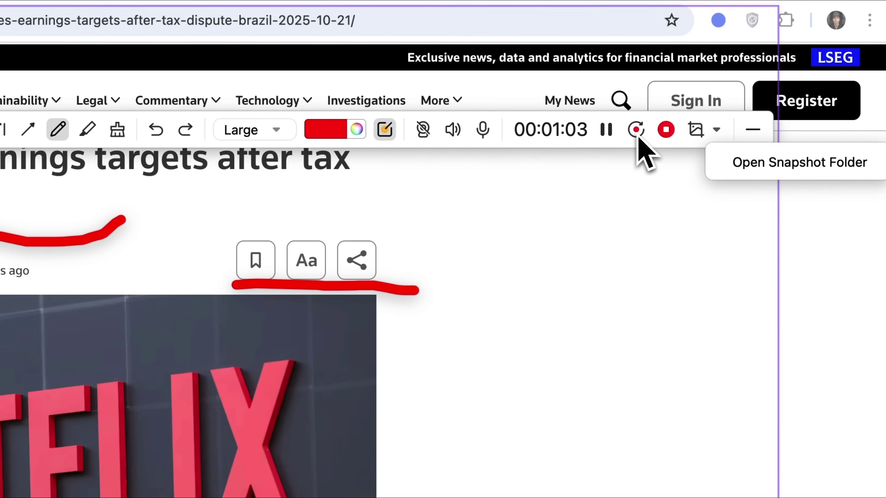
pyautogui.click(665, 139)
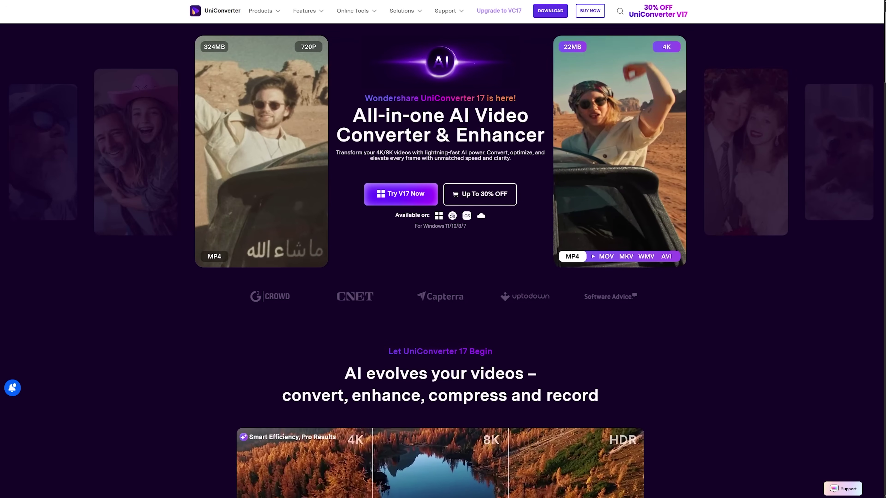
pyautogui.scroll(-3, 455, 487)
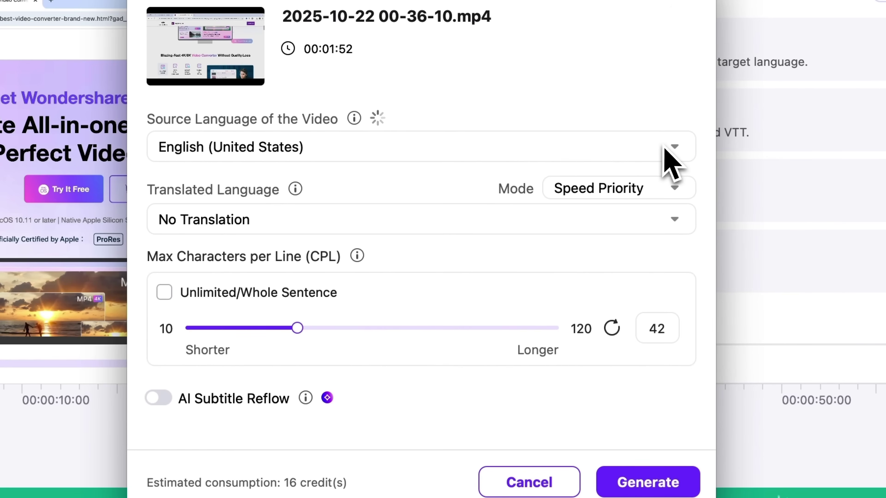
# - Keep English (United States) as subtitle source language, then hide UniConverter to reveal the browser
pyautogui.click(664, 148)
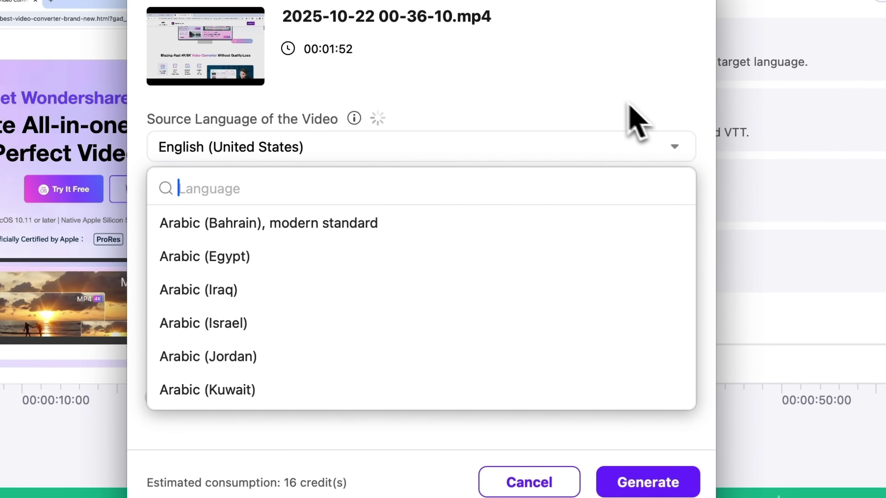
pyautogui.click(568, 124)
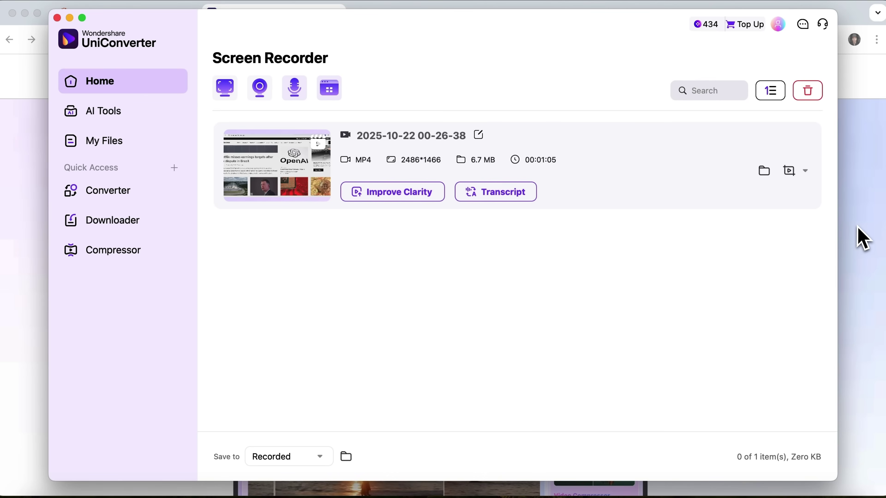
pyautogui.press('super+Tab')
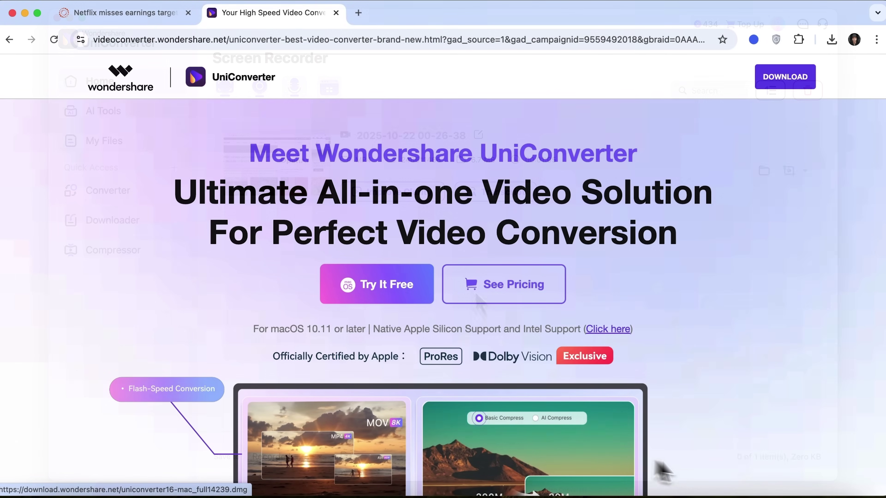
# - Record only the Chrome window showing the UniConverter page, with microphone and system audio on
pyautogui.click(658, 474)
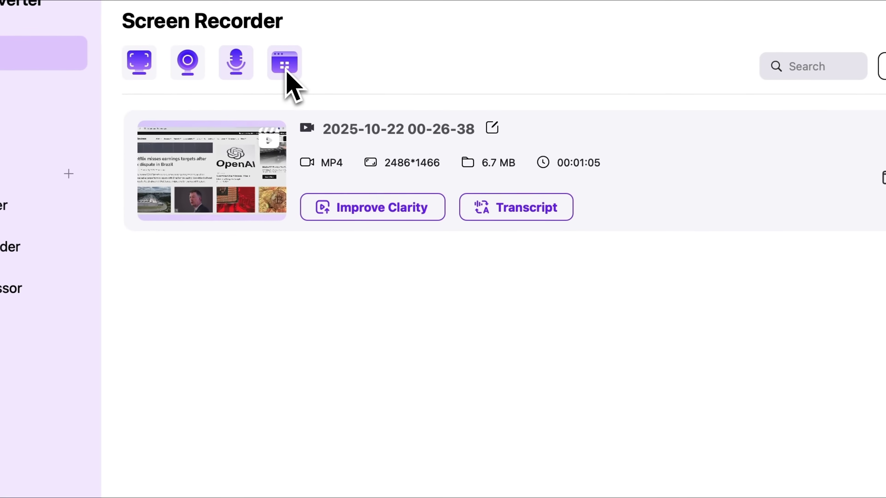
pyautogui.click(284, 63)
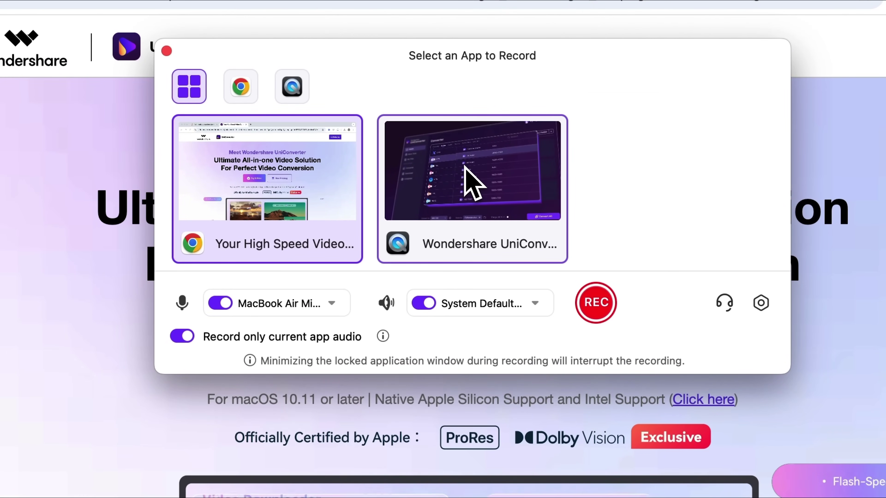
pyautogui.click(293, 194)
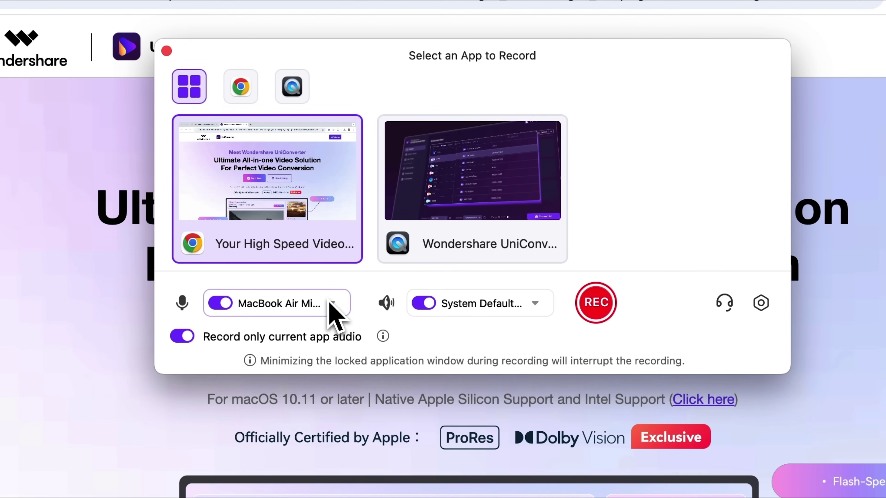
pyautogui.click(597, 314)
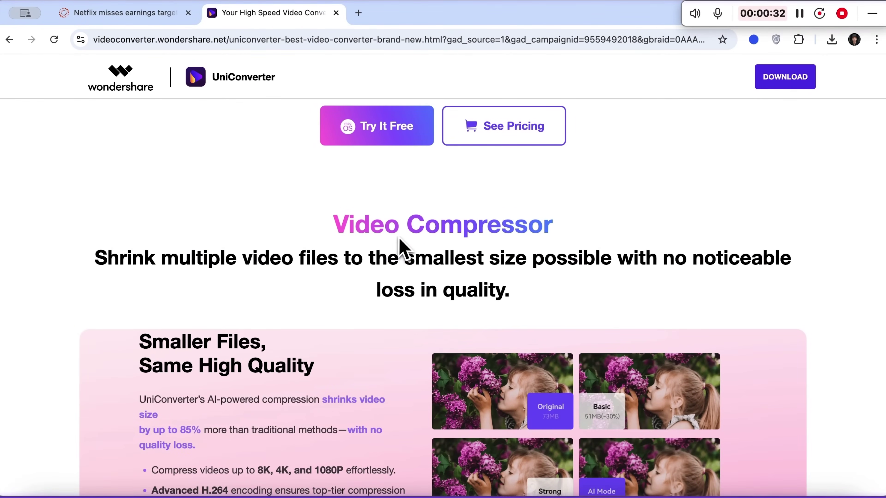
# - Scroll through the compressor features page, then open Calendar and start and dismiss a quick event
pyautogui.scroll(-5, 355, 349)
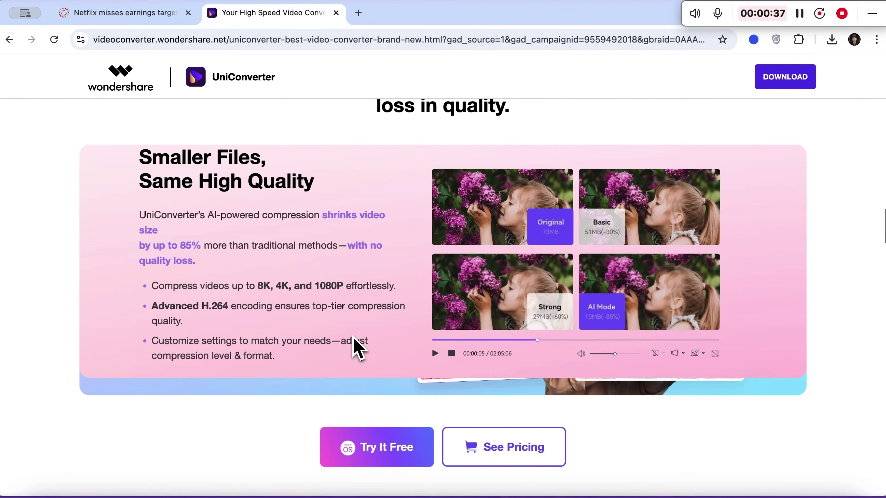
pyautogui.scroll(-5, 356, 308)
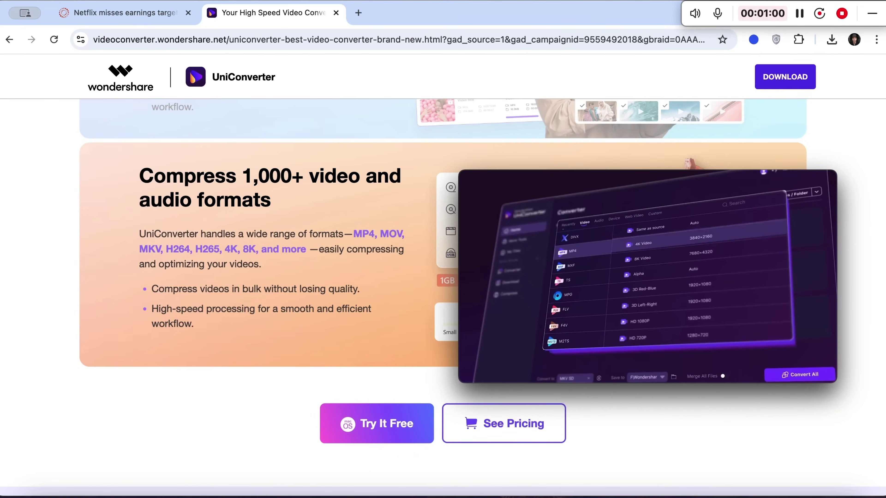
pyautogui.click(311, 491)
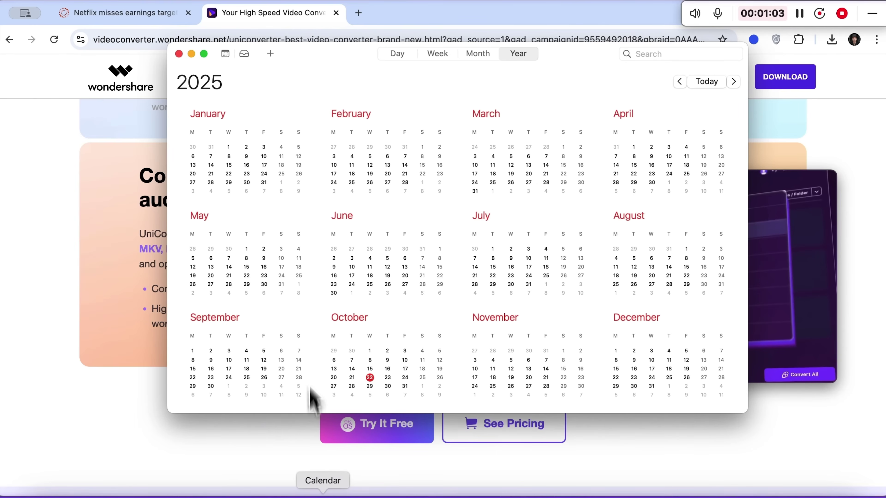
pyautogui.click(270, 53)
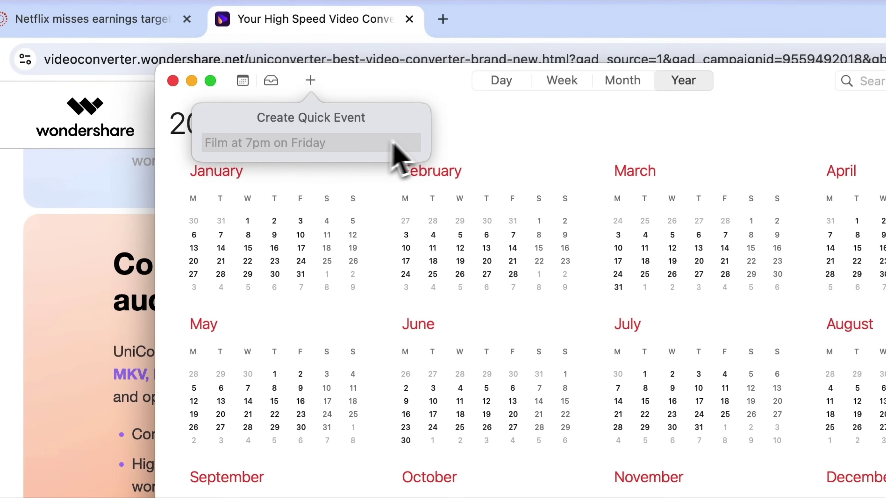
pyautogui.click(366, 92)
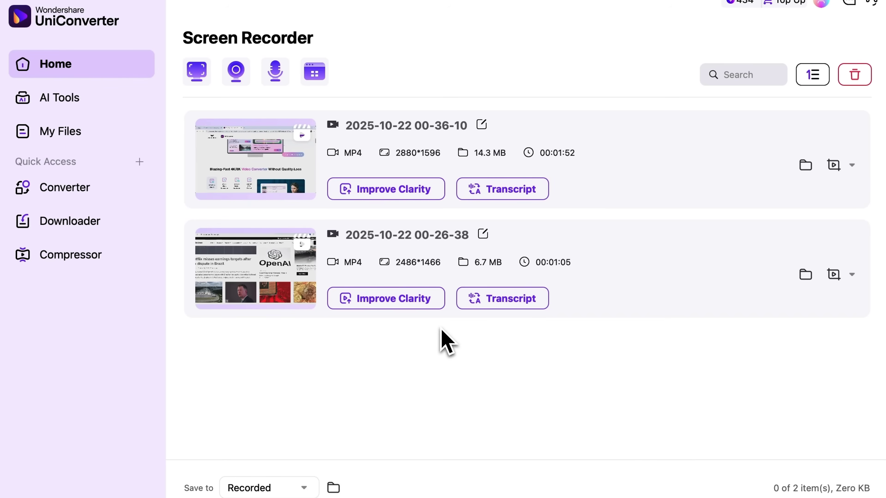
pyautogui.moveTo(263, 176)
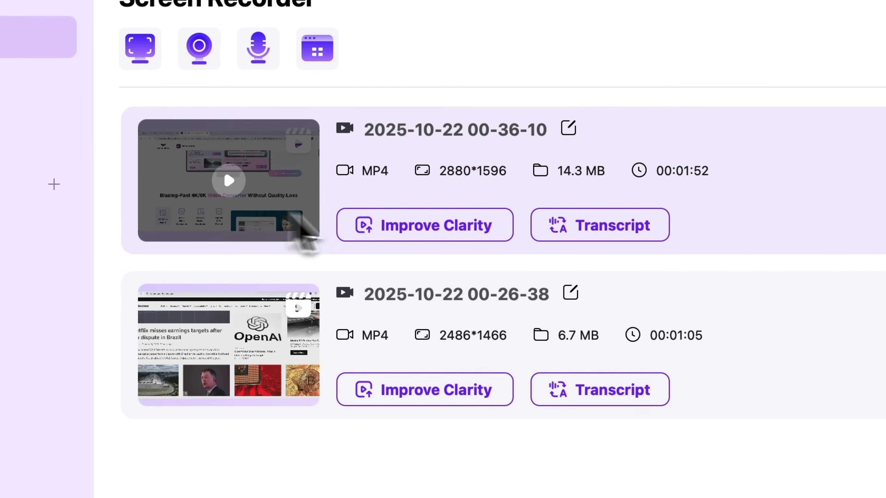
pyautogui.click(581, 235)
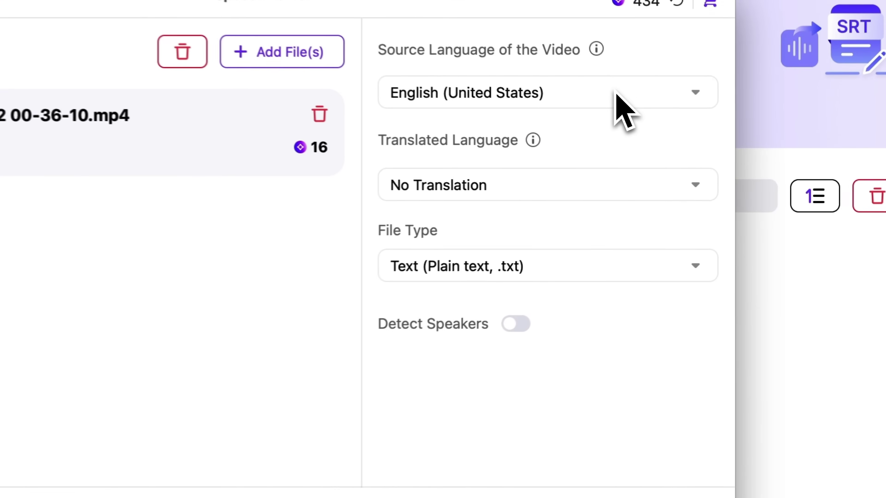
pyautogui.click(677, 128)
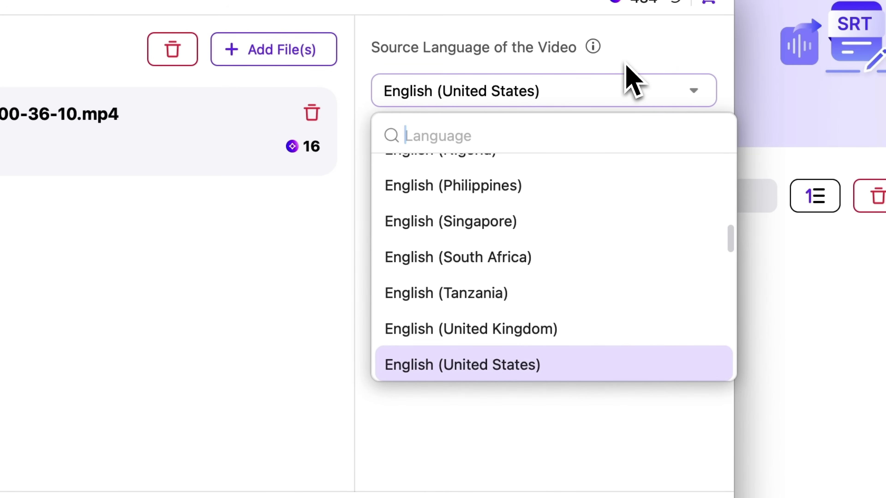
pyautogui.click(615, 110)
pyautogui.click(601, 183)
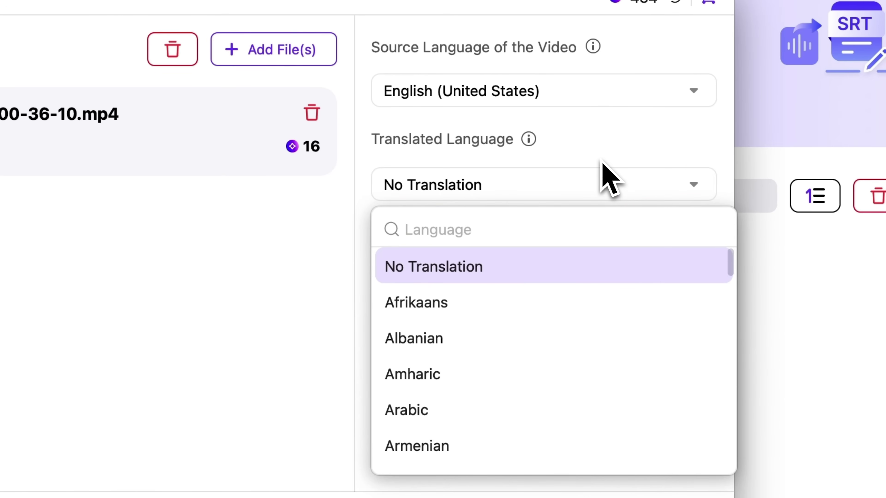
pyautogui.click(597, 168)
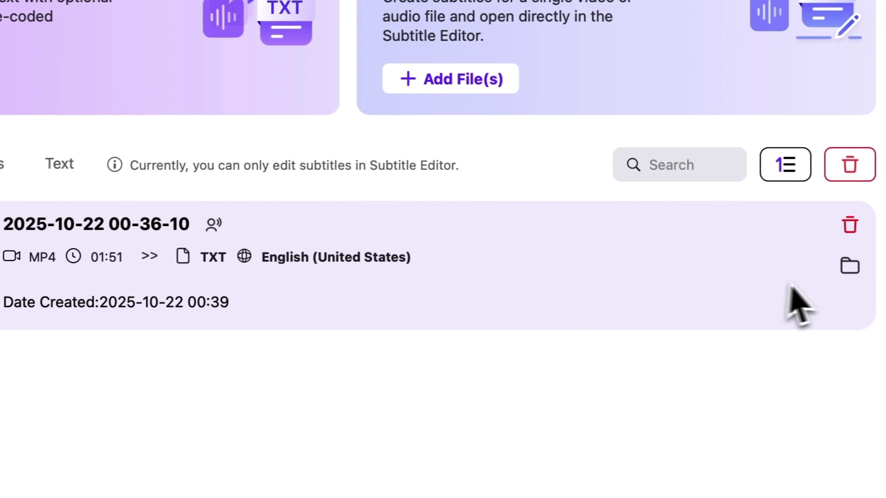
pyautogui.click(842, 272)
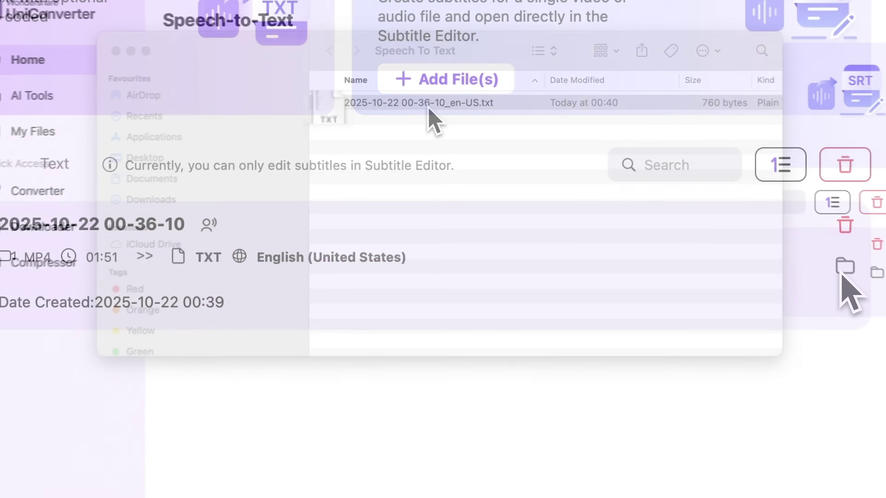
pyautogui.doubleClick(429, 105)
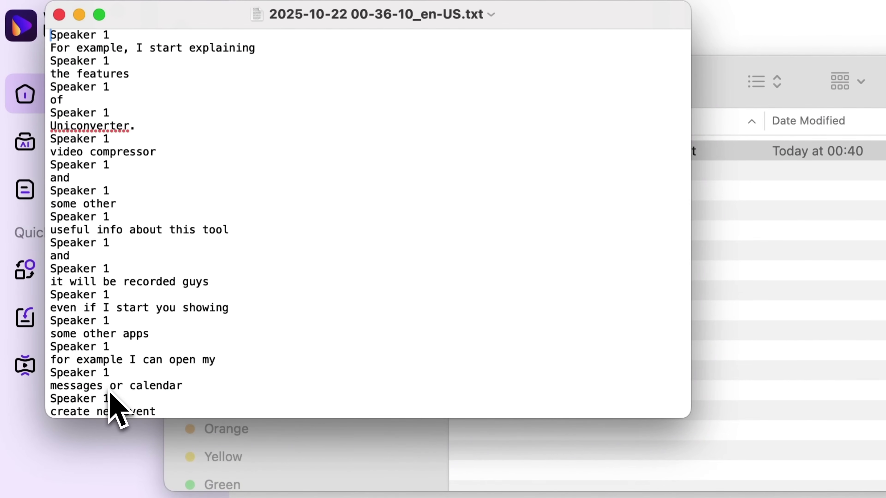
pyautogui.scroll(-10, 111, 392)
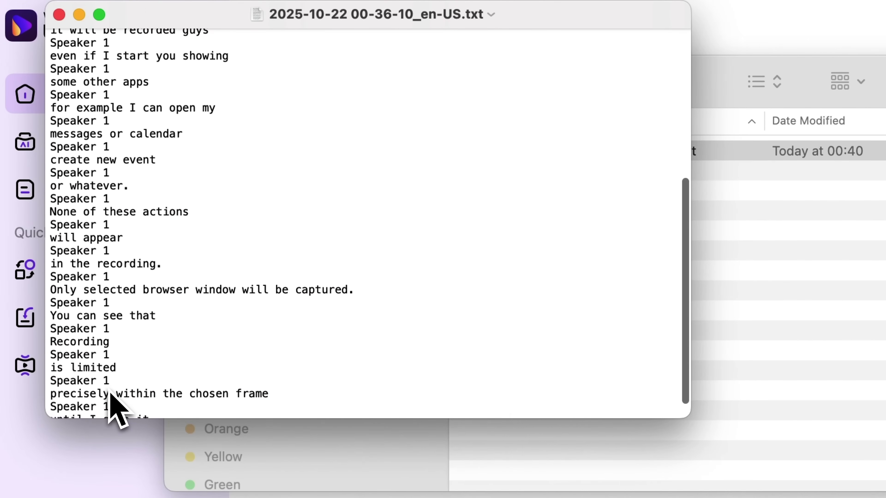
pyautogui.scroll(-2, 111, 398)
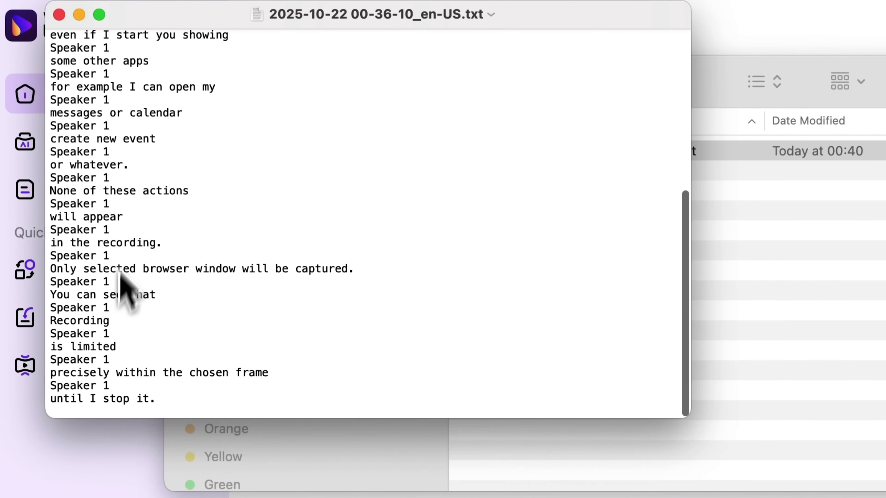
pyautogui.scroll(8, 134, 239)
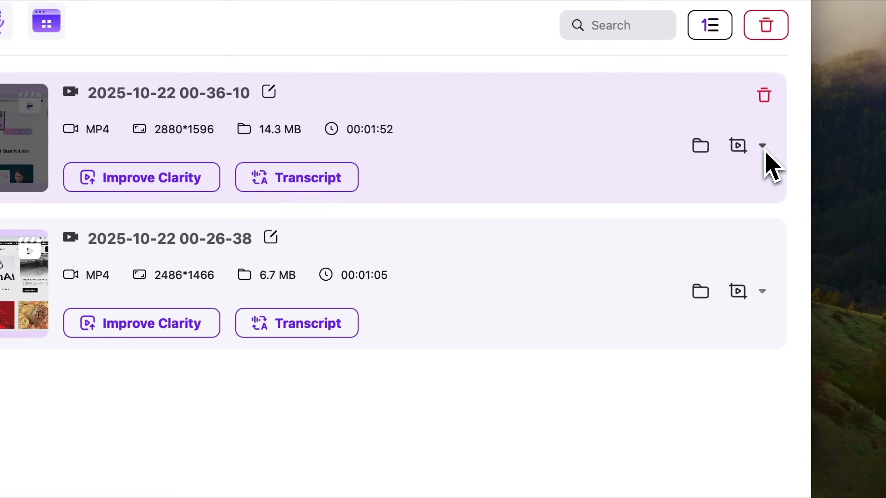
pyautogui.click(763, 147)
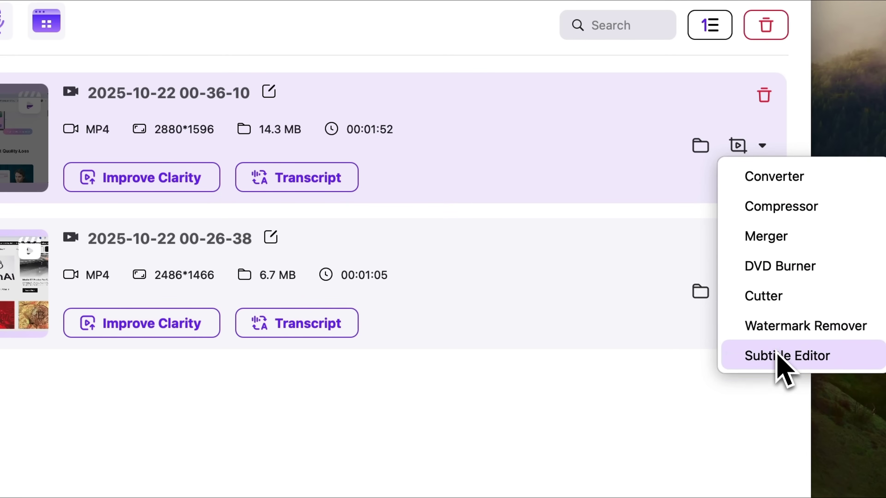
pyautogui.click(778, 359)
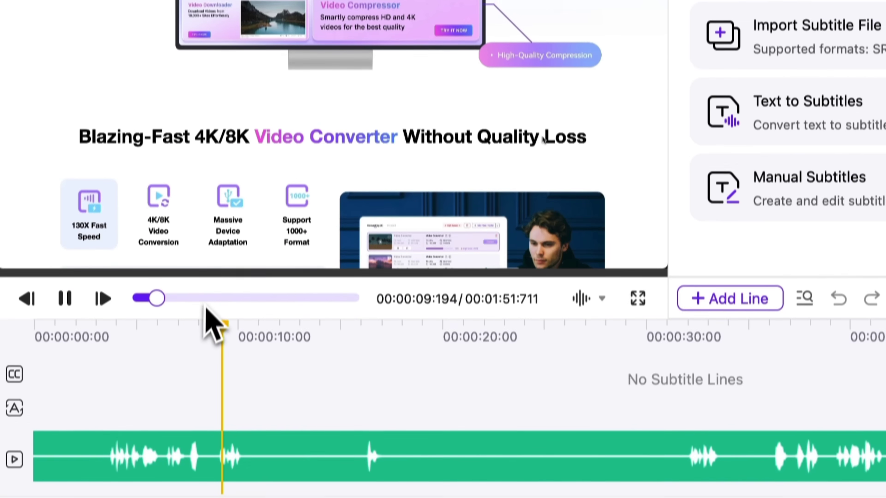
pyautogui.click(205, 320)
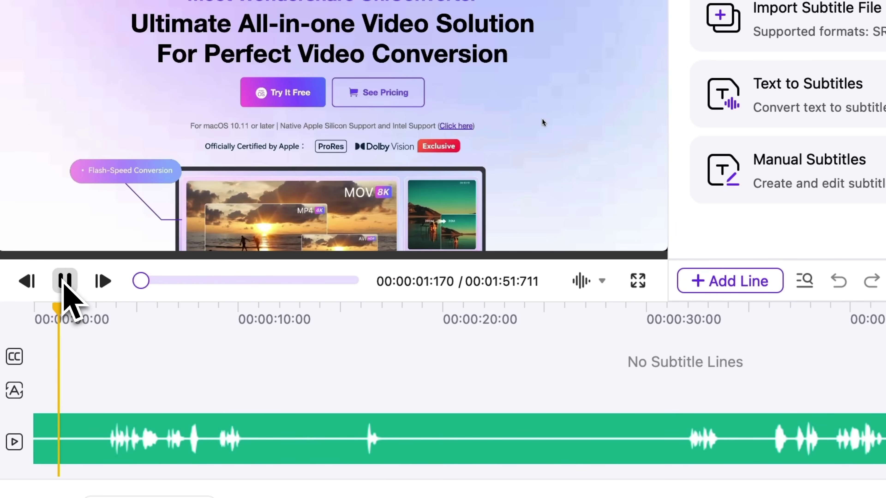
pyautogui.click(65, 281)
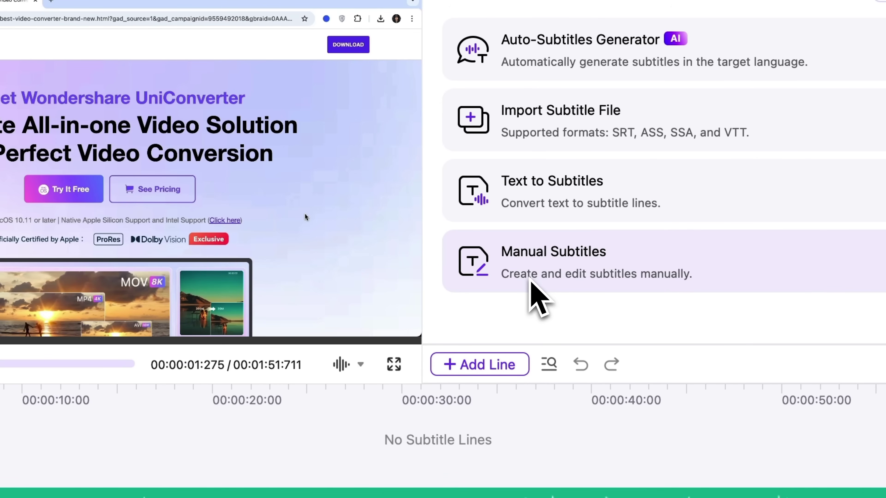
# - Auto-generate English subtitles using Speed Priority, Max CPL 34 and AI Subtitle Reflow
pyautogui.click(587, 63)
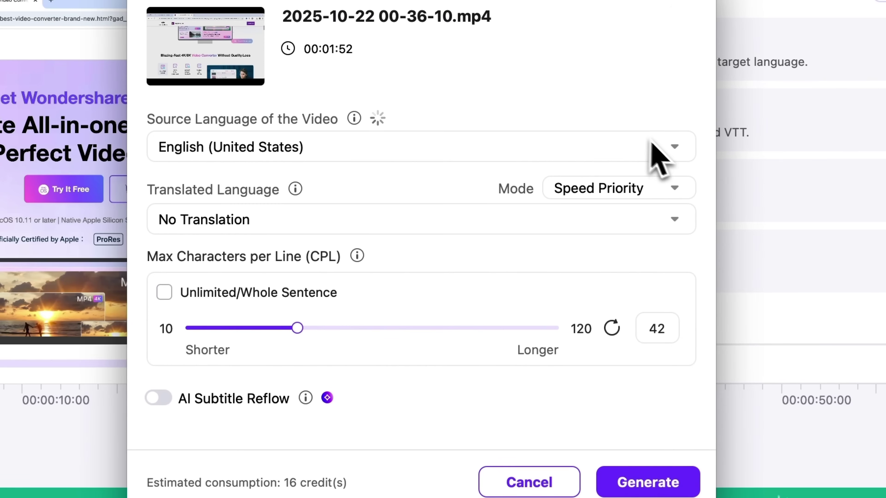
pyautogui.click(669, 154)
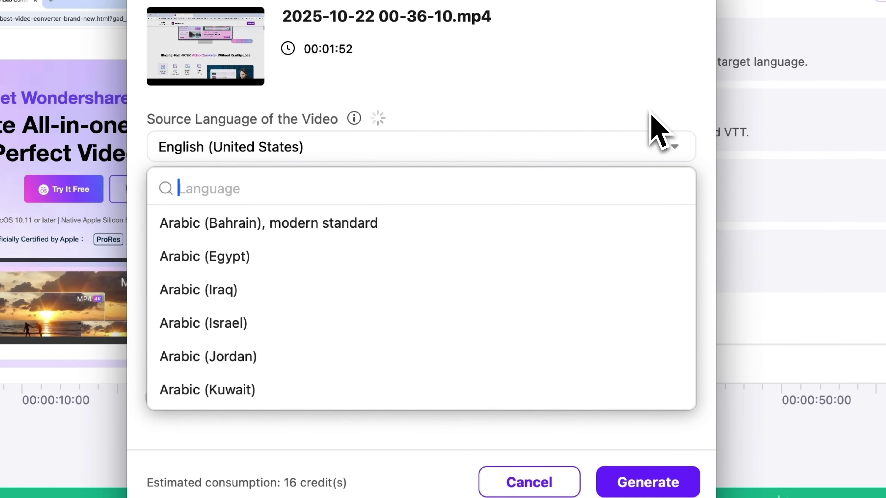
pyautogui.click(652, 128)
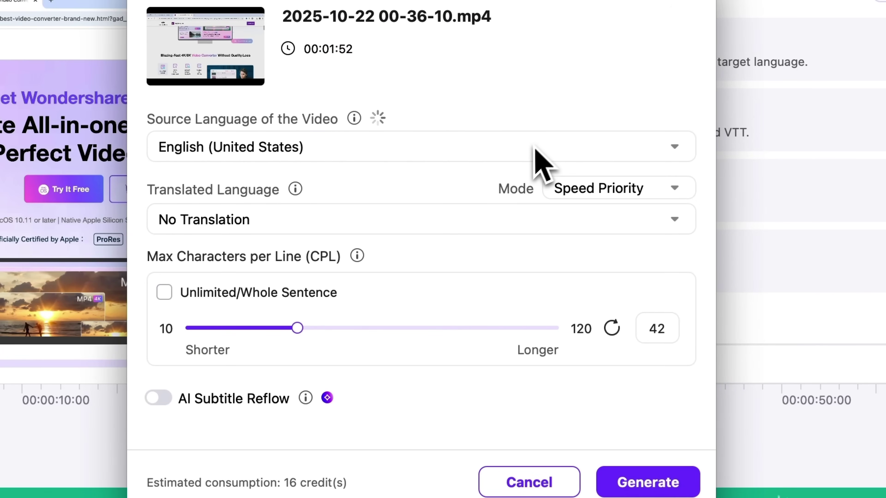
pyautogui.click(678, 190)
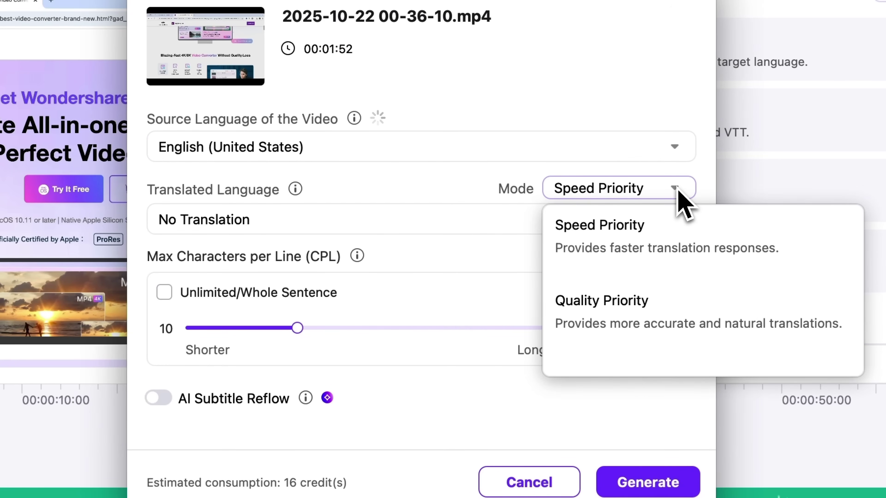
pyautogui.click(473, 195)
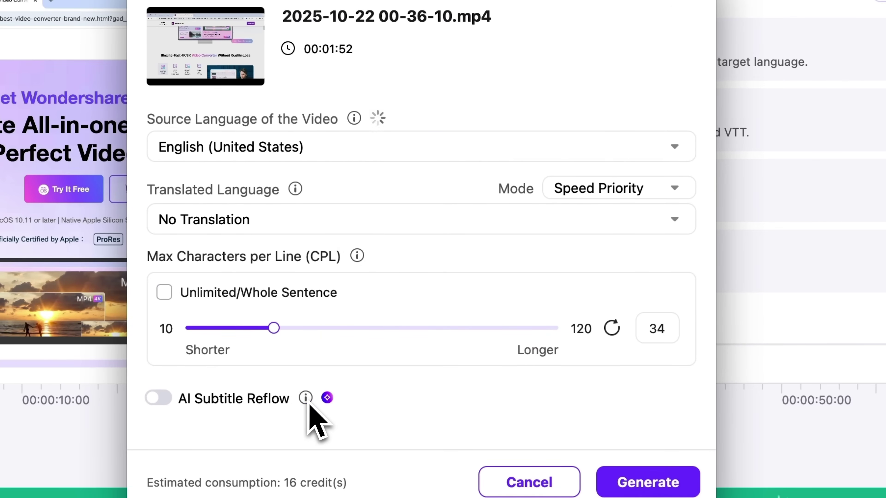
pyautogui.moveTo(307, 398)
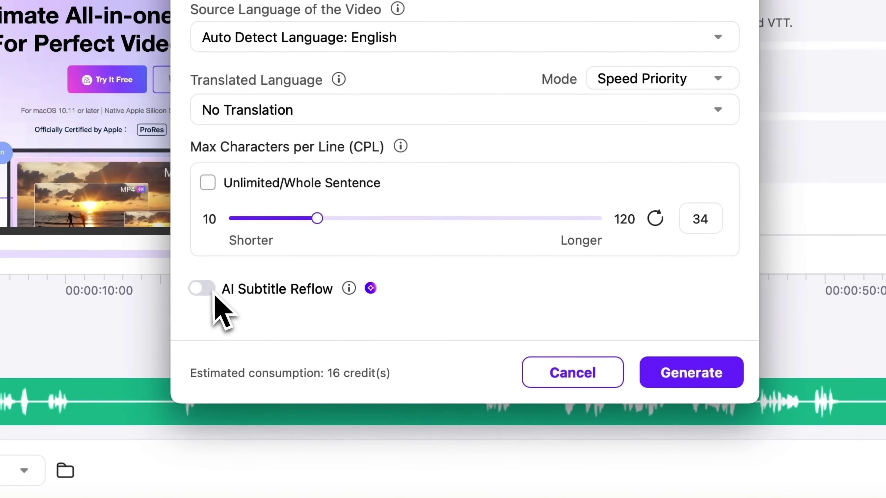
pyautogui.click(212, 292)
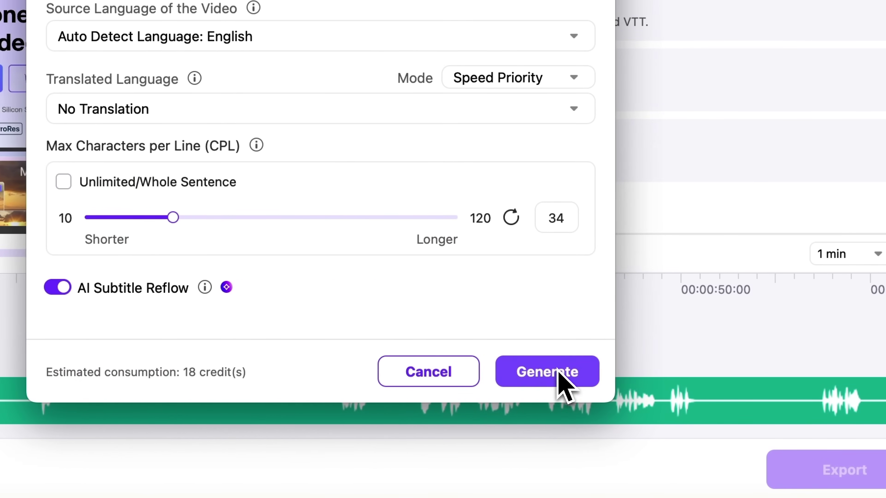
pyautogui.click(570, 381)
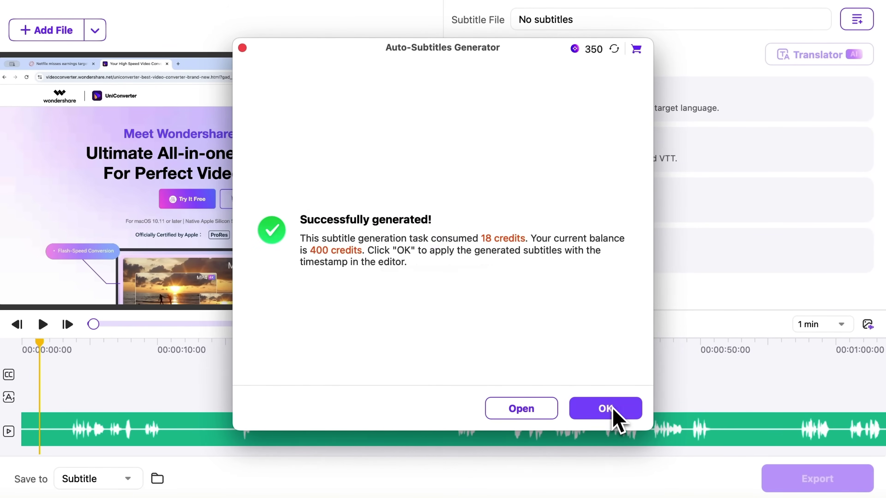
# - Apply the generated subtitles and play the video, jumping to about 45 seconds
pyautogui.click(607, 408)
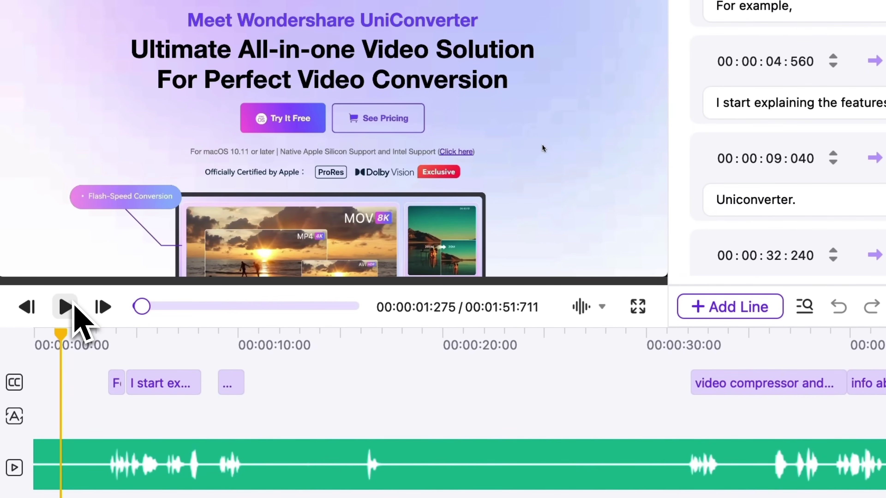
pyautogui.click(42, 324)
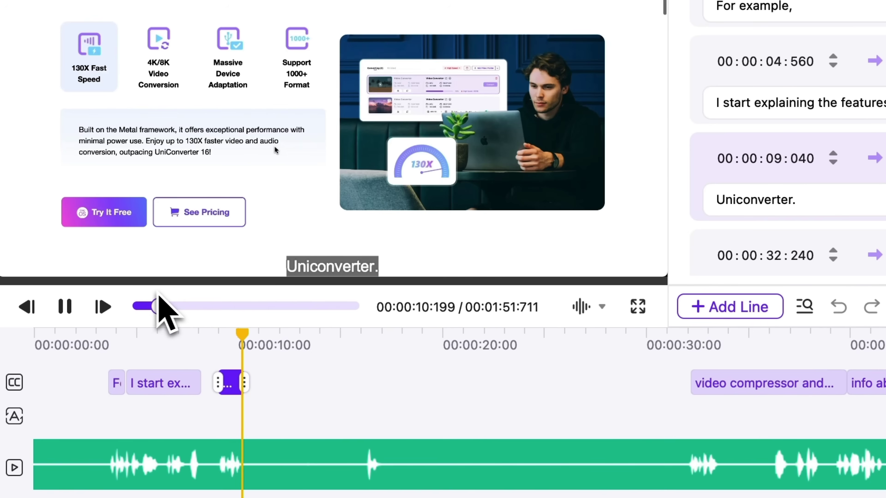
pyautogui.click(226, 306)
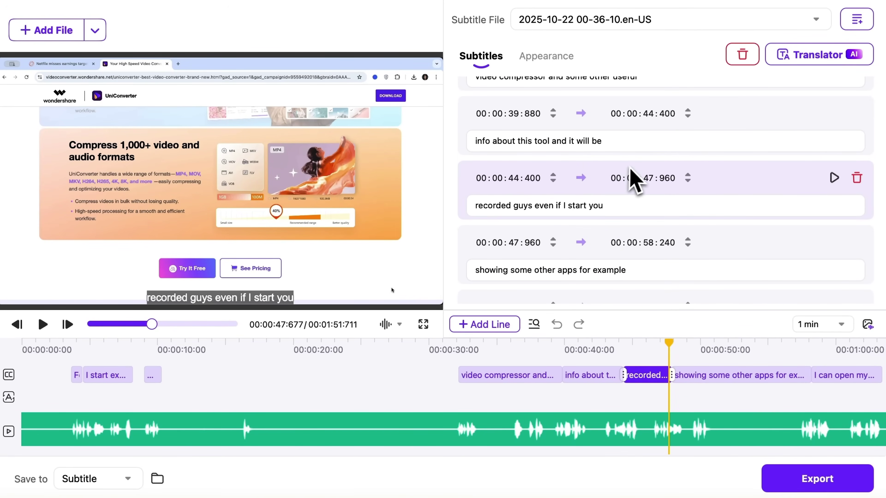
# - Merge the 'info about this tool' and 'recorded guys' lines and export the subtitles as SRT
pyautogui.moveTo(666, 161)
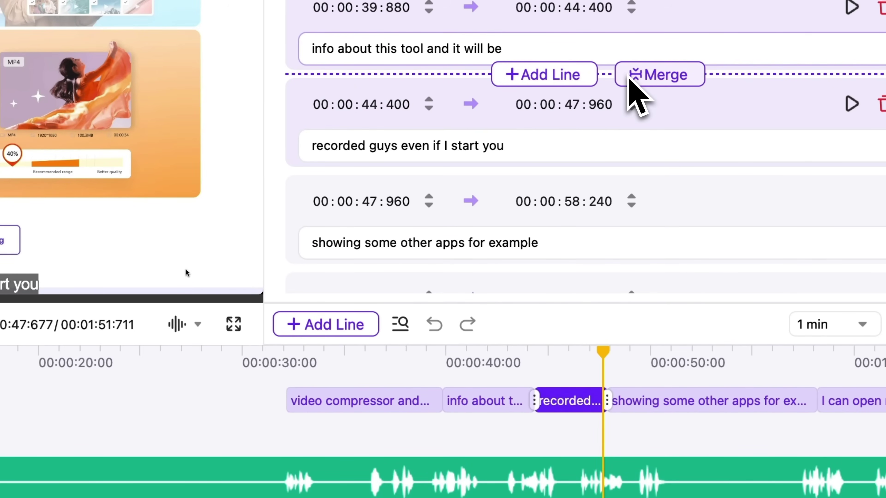
pyautogui.click(628, 75)
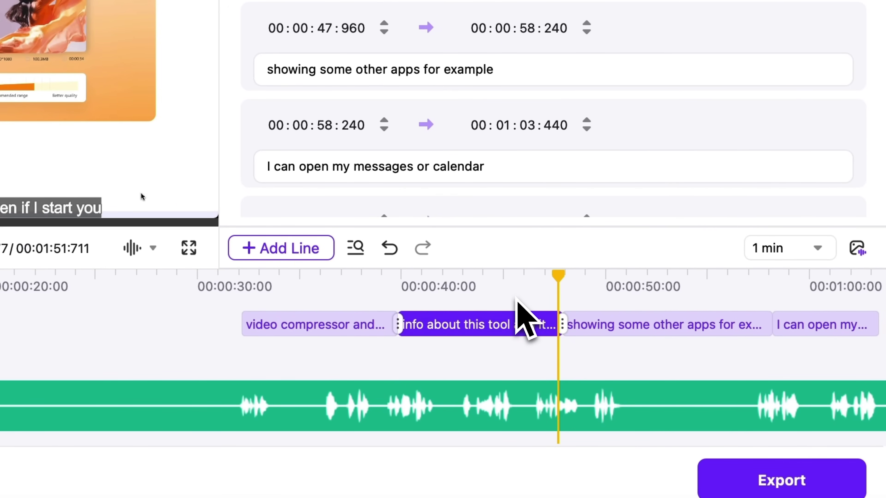
pyautogui.scroll(-5, 525, 168)
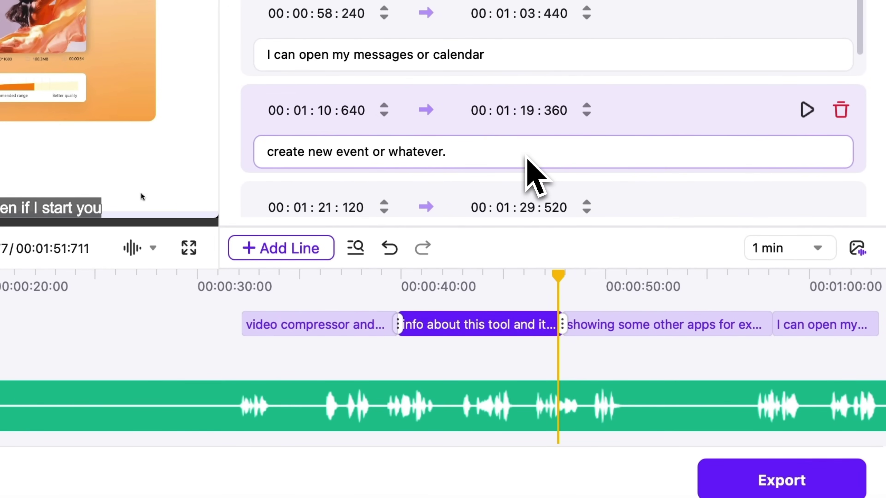
pyautogui.scroll(-1, 526, 157)
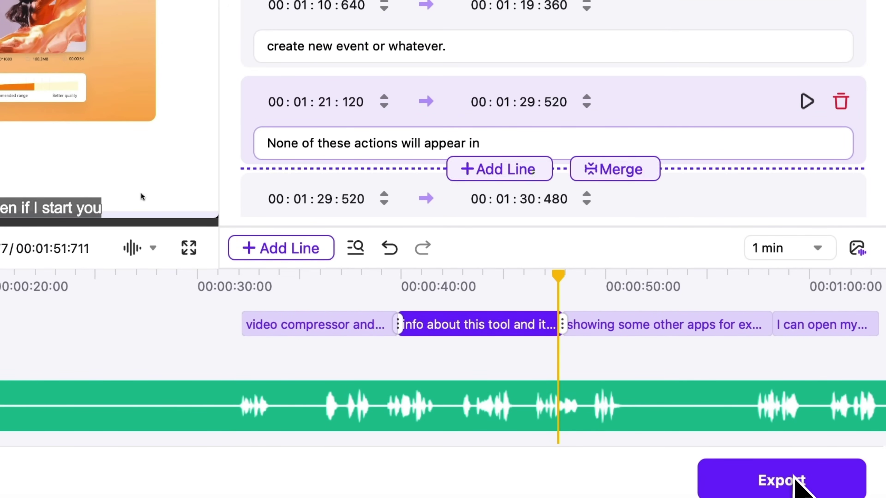
pyautogui.click(780, 480)
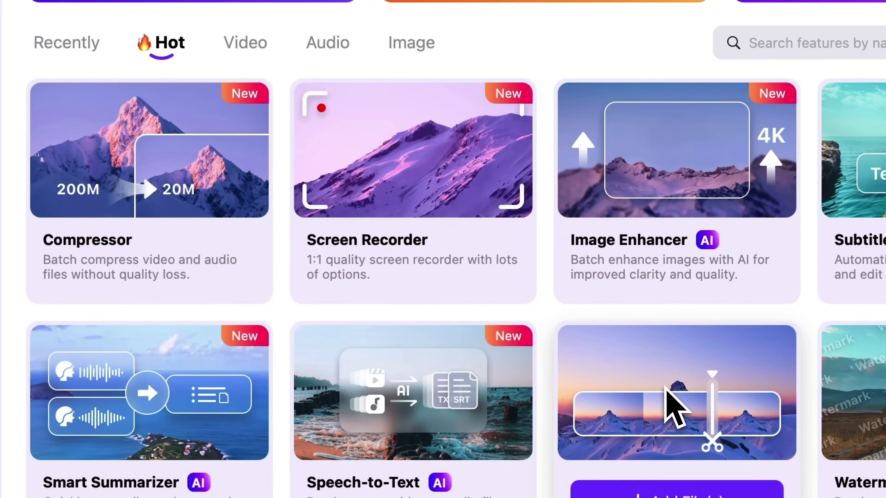
# - Load the coffee-shop mp4 into the Video Editor and pause its preview
pyautogui.click(605, 389)
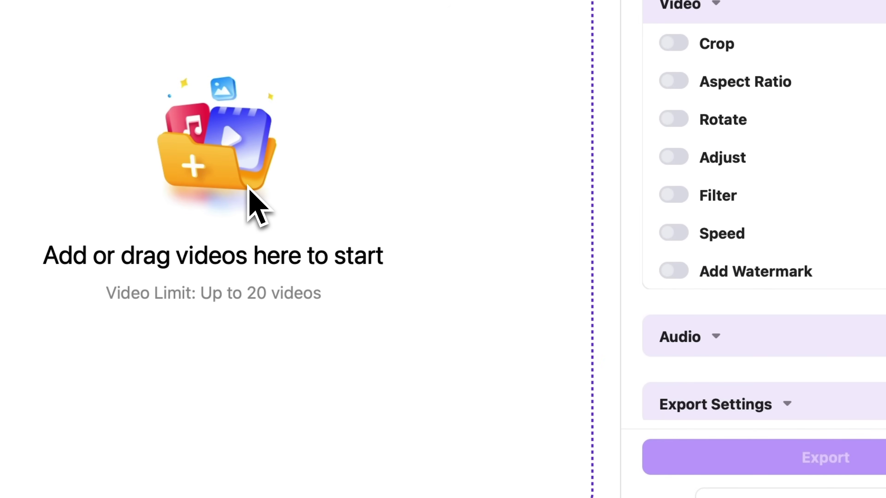
pyautogui.click(248, 189)
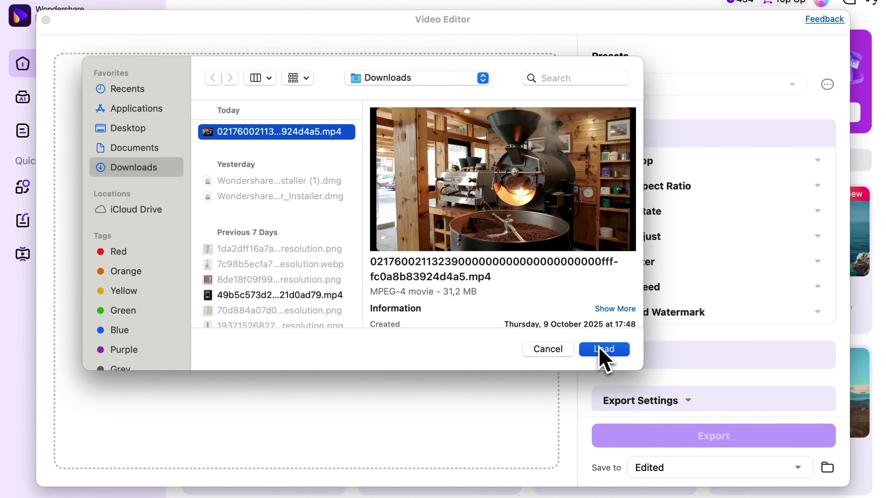
pyautogui.click(603, 349)
pyautogui.click(58, 350)
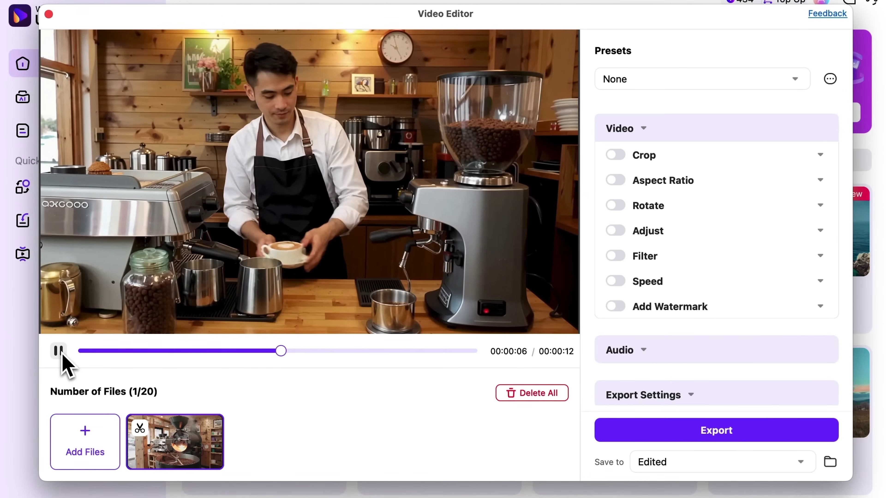
pyautogui.click(62, 355)
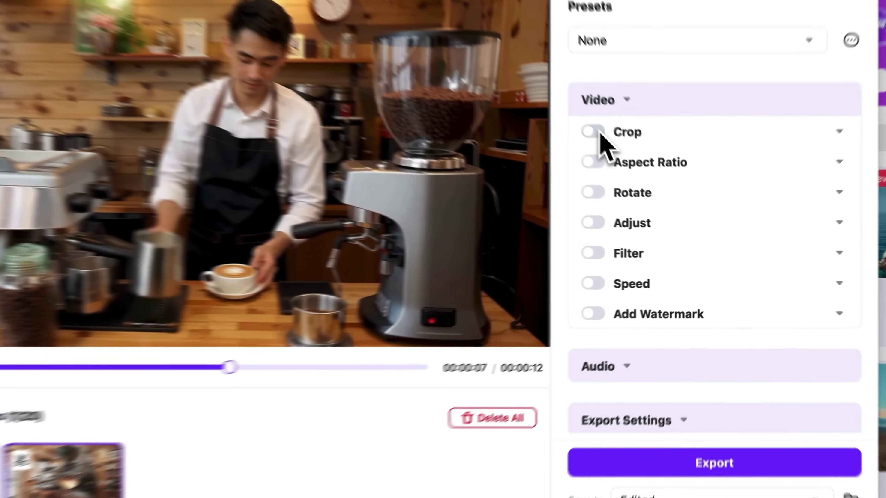
# - Try a 9:16 crop, aspect ratio and rotate options, then switch crop and rotation off
pyautogui.click(620, 156)
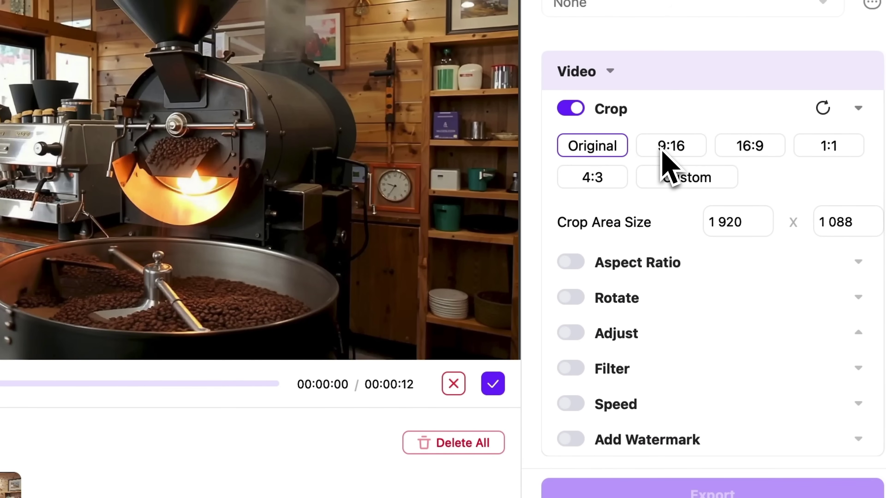
pyautogui.click(663, 153)
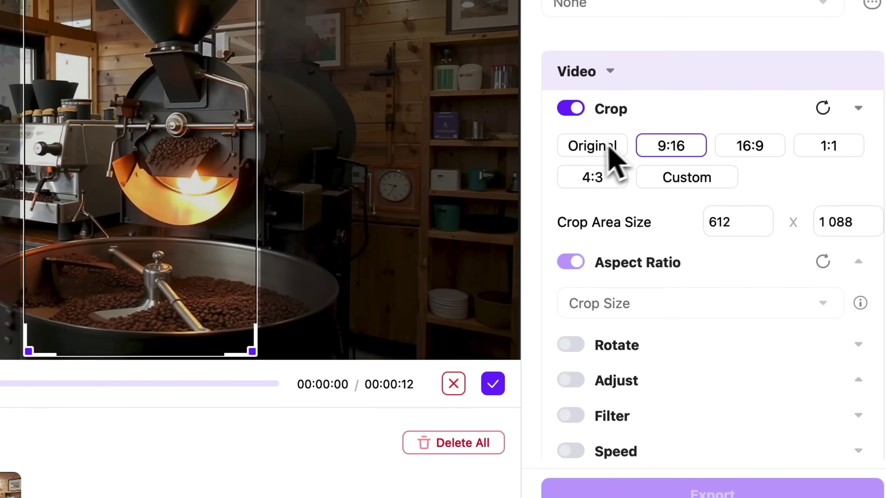
pyautogui.click(599, 147)
pyautogui.click(572, 110)
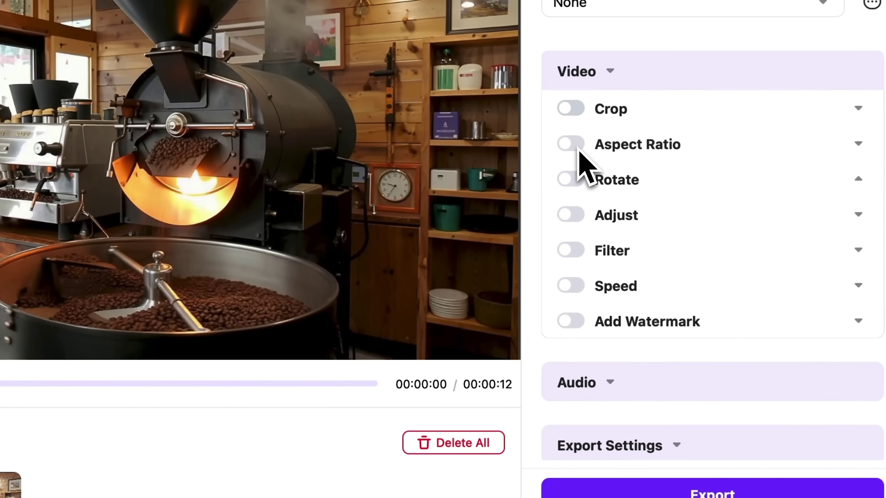
pyautogui.click(858, 144)
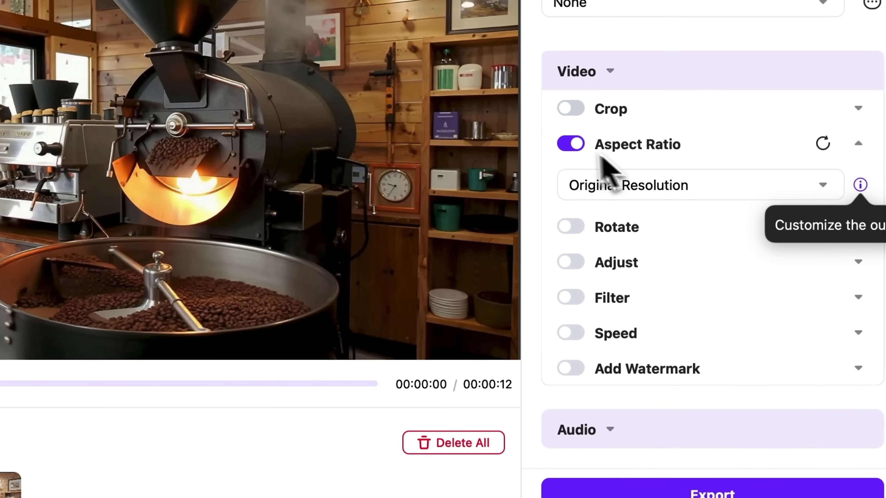
pyautogui.click(572, 144)
pyautogui.click(572, 179)
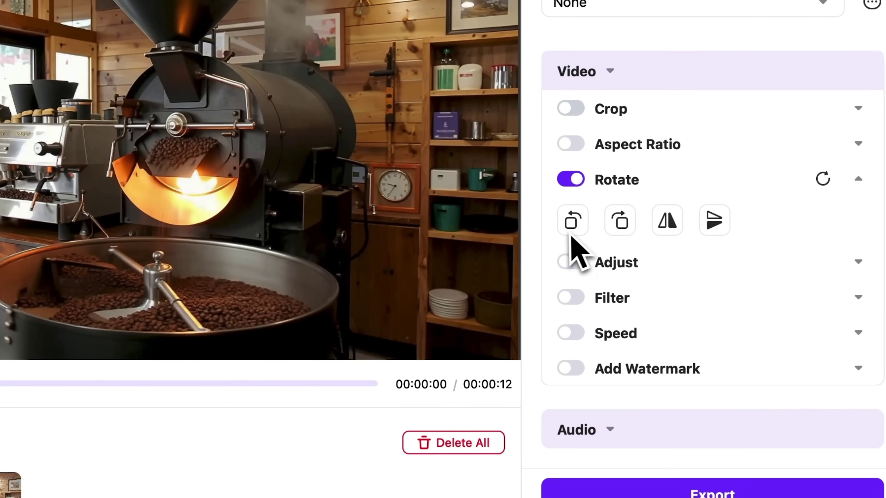
pyautogui.click(572, 184)
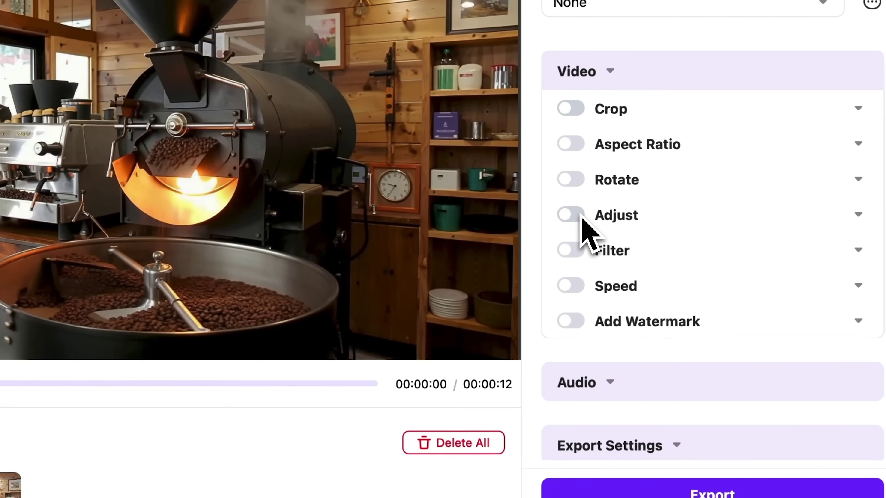
# - Enable Adjust with Brightness 5 and pick the Harry Potter Style LUT after trying N-Log to REC.709
pyautogui.click(572, 215)
pyautogui.moveTo(633, 273); pyautogui.dragTo(678, 276)
pyautogui.scroll(-10, 701, 181)
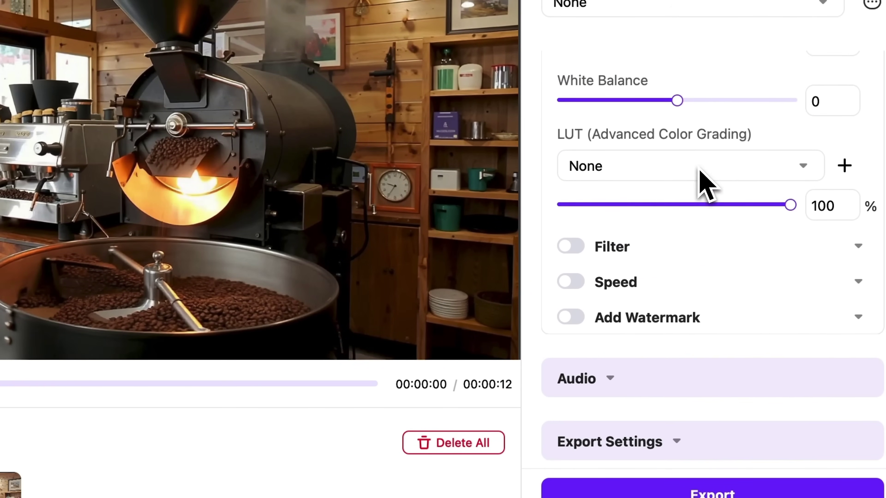
pyautogui.click(701, 173)
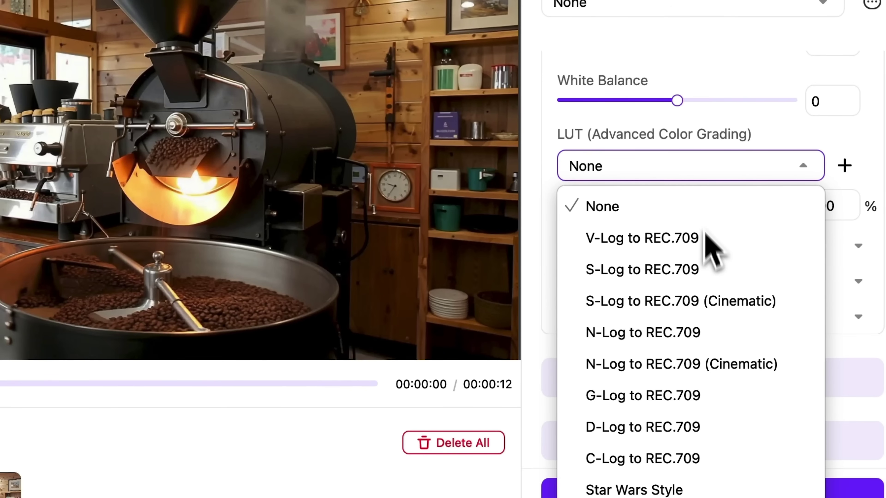
pyautogui.click(709, 343)
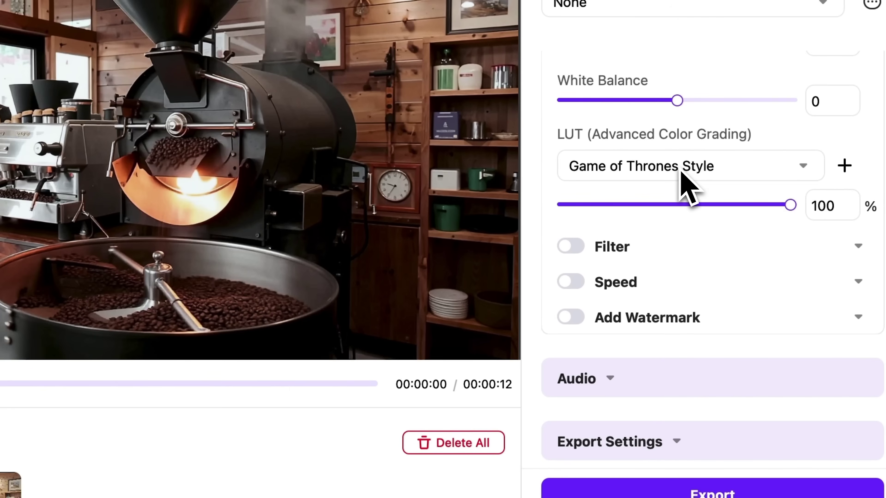
pyautogui.click(681, 172)
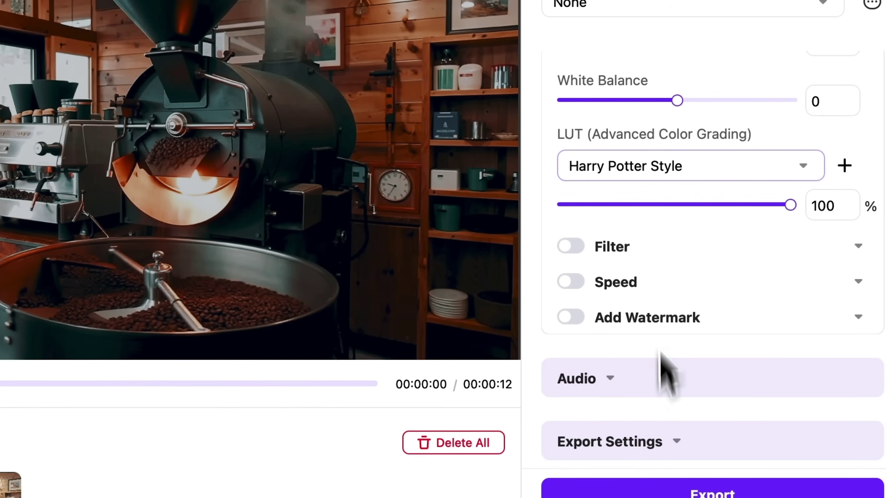
pyautogui.click(666, 174)
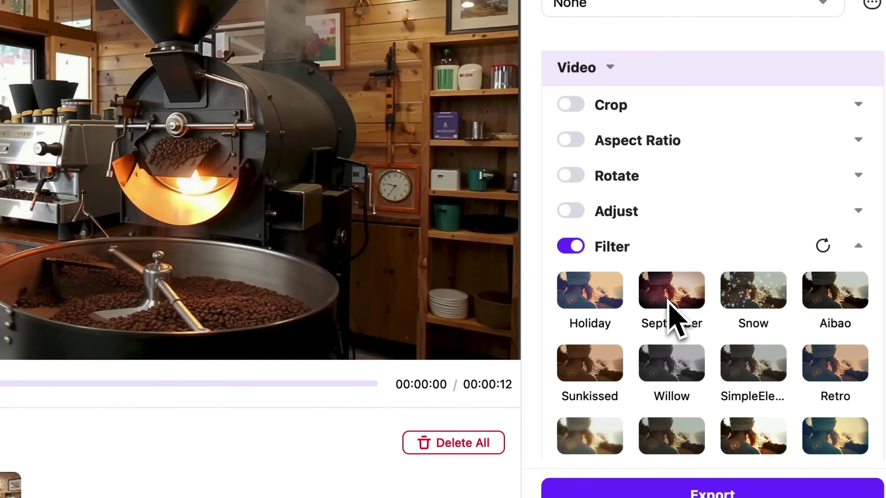
# - Try the September, Snow and Willow filters, then switch Filter off
pyautogui.click(669, 299)
pyautogui.click(749, 318)
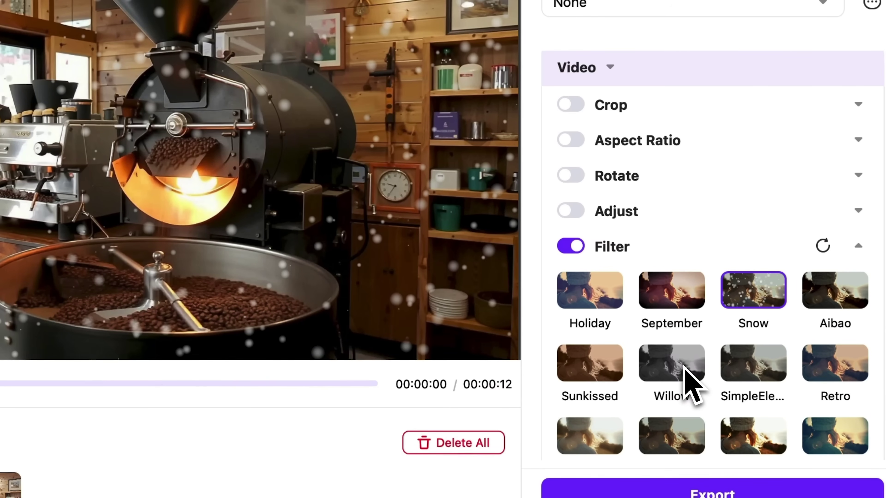
pyautogui.click(683, 369)
pyautogui.click(570, 246)
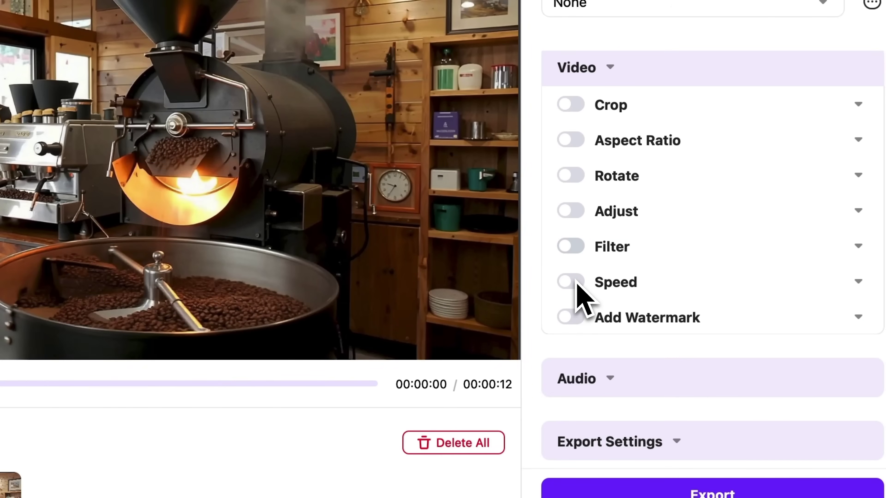
# - Toggle Speed and Add Watermark, then enable audio Adjust at Volume 100
pyautogui.click(597, 295)
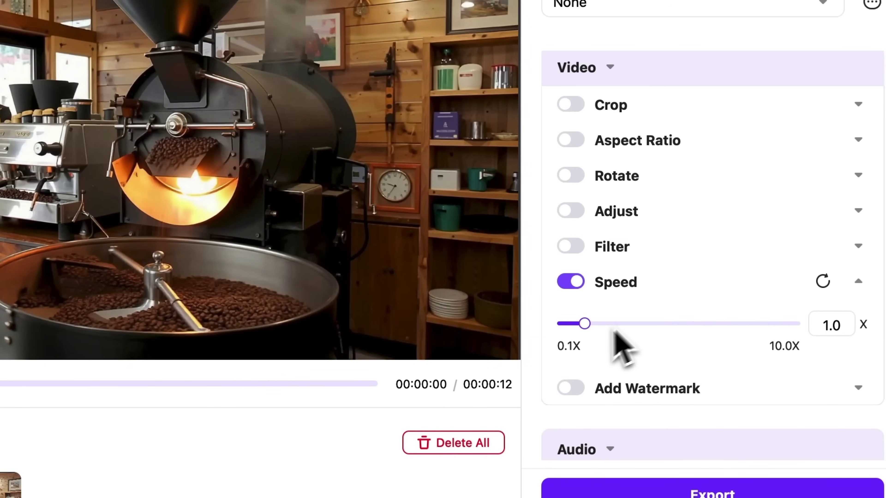
pyautogui.click(571, 284)
pyautogui.click(570, 317)
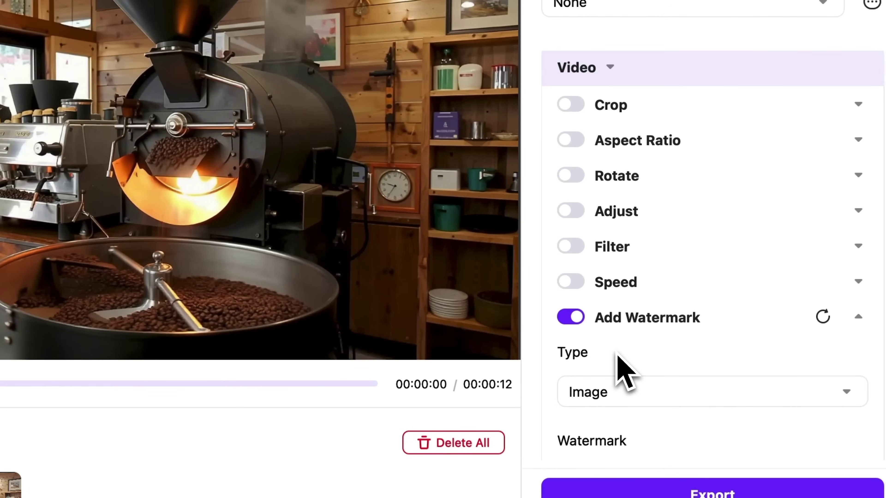
pyautogui.scroll(-6, 626, 373)
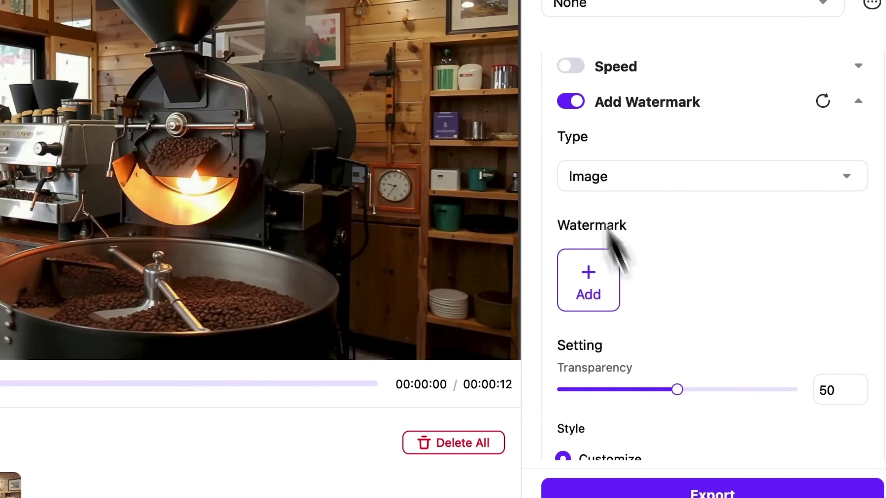
pyautogui.scroll(6, 614, 394)
pyautogui.scroll(-4, 582, 295)
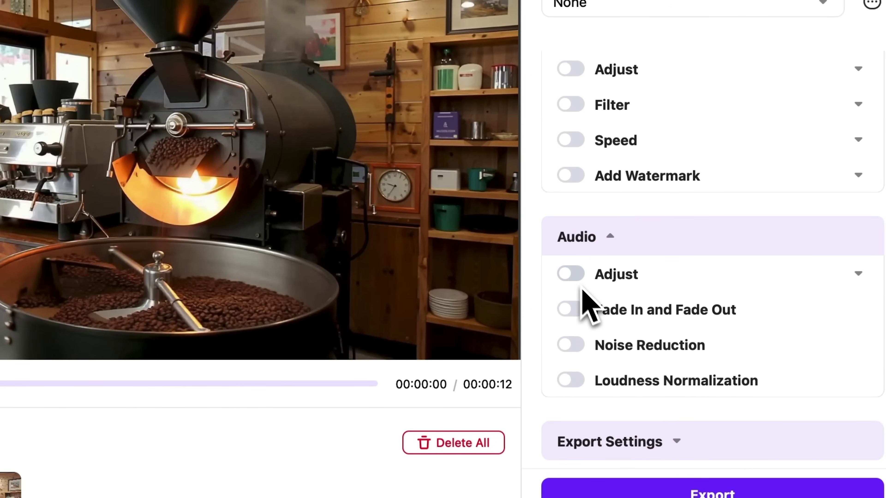
pyautogui.click(574, 276)
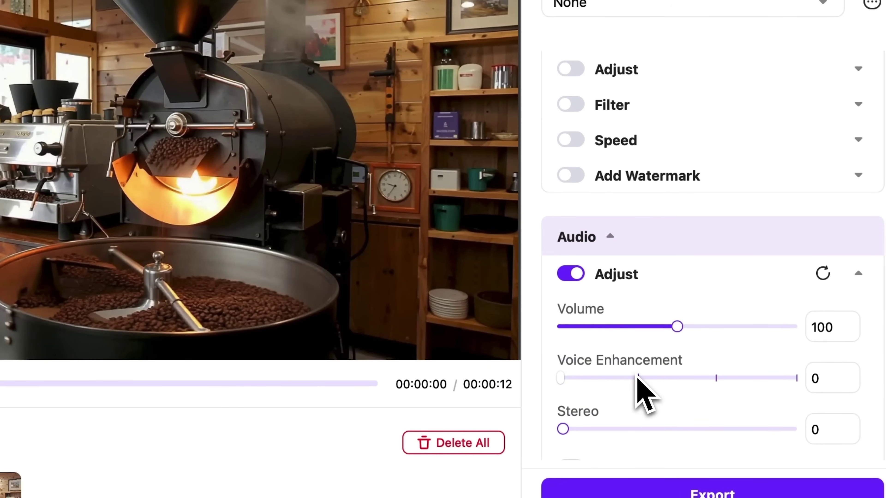
# - Keep MP4 as the export format and Auto as the output file size
pyautogui.scroll(-10, 636, 377)
pyautogui.click(597, 240)
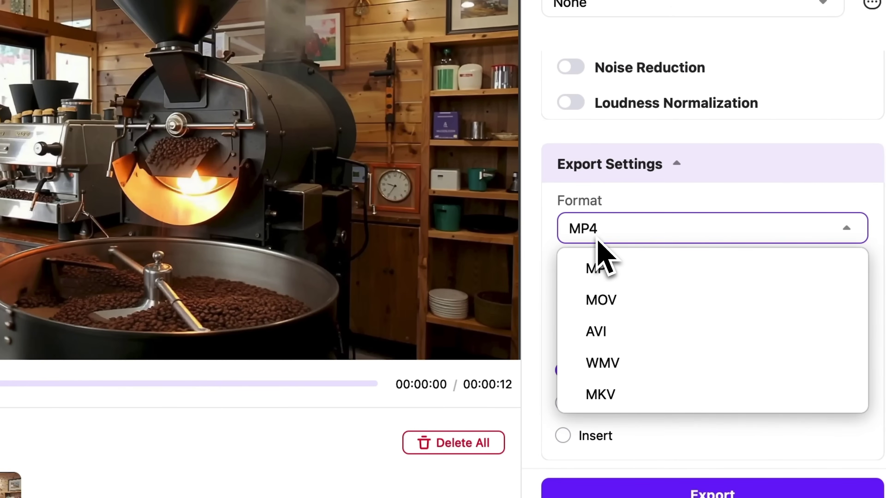
pyautogui.click(643, 259)
pyautogui.click(595, 297)
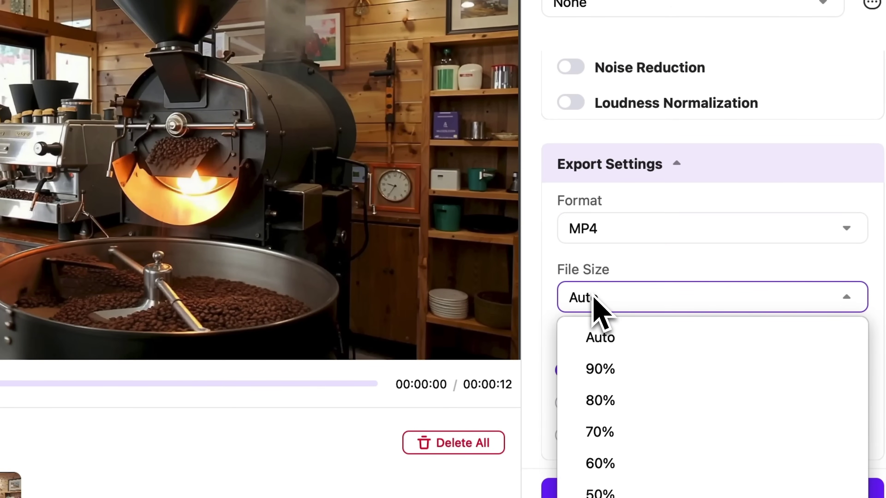
pyautogui.click(600, 338)
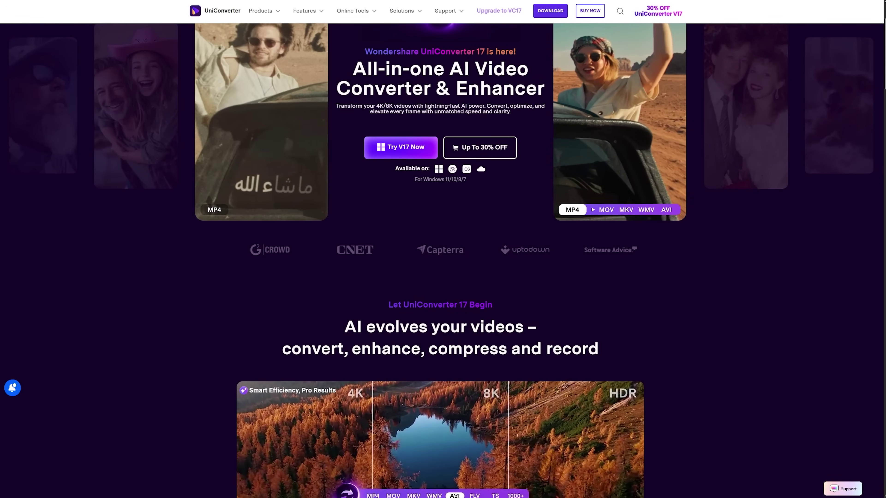
pyautogui.scroll(-1, 443, 262)
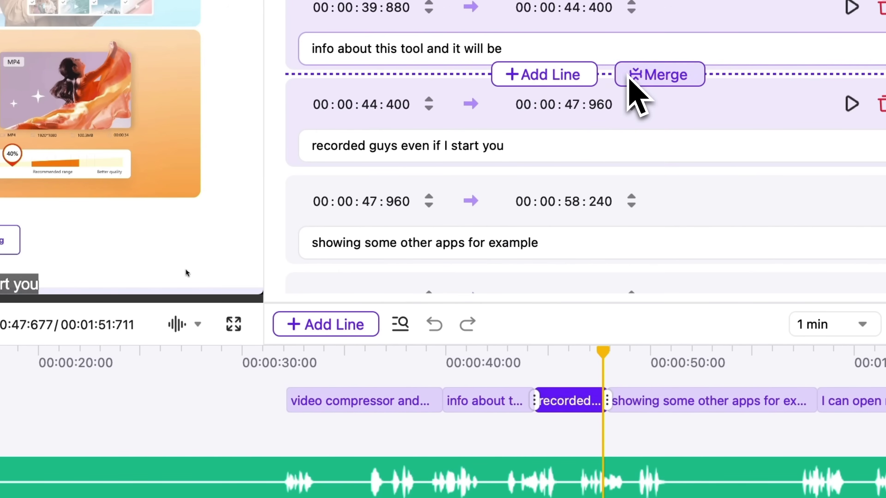
pyautogui.click(629, 78)
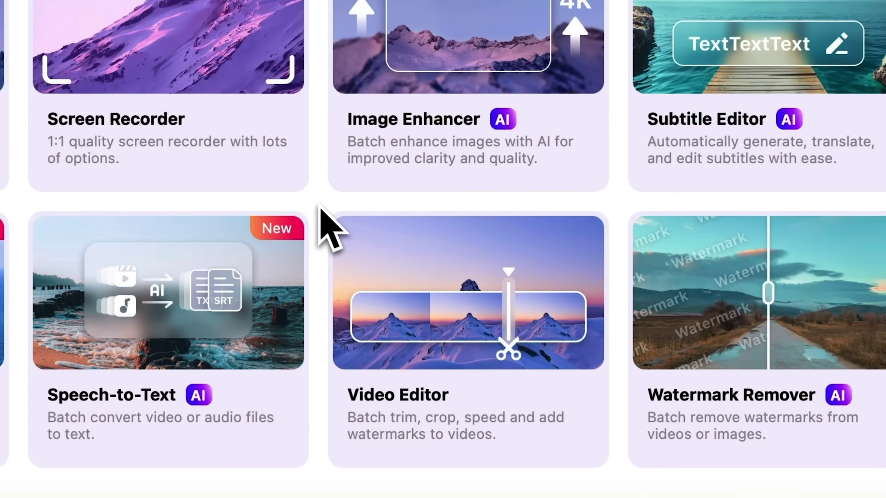
pyautogui.moveTo(423, 268)
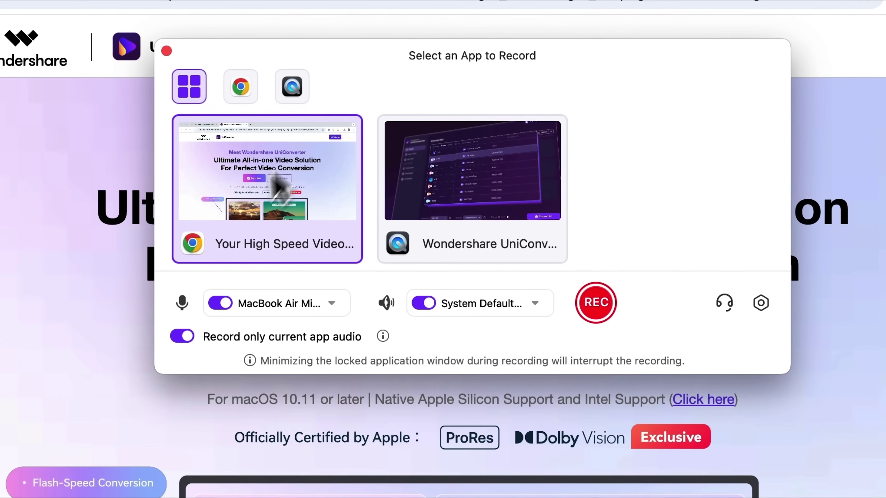